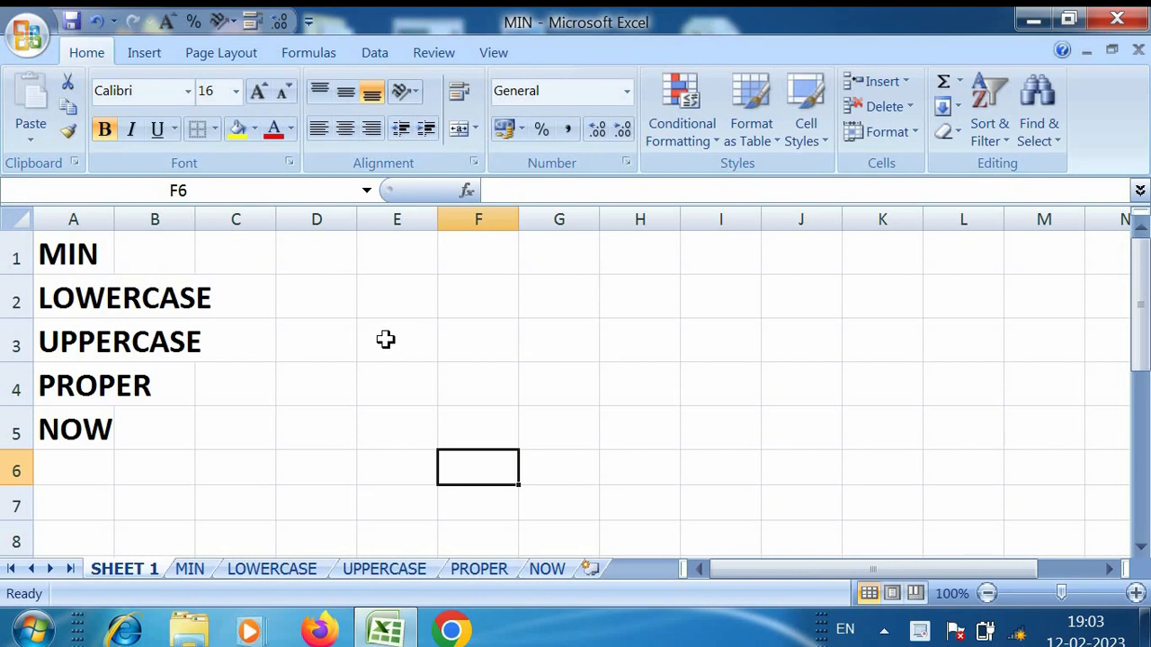
click(265, 342)
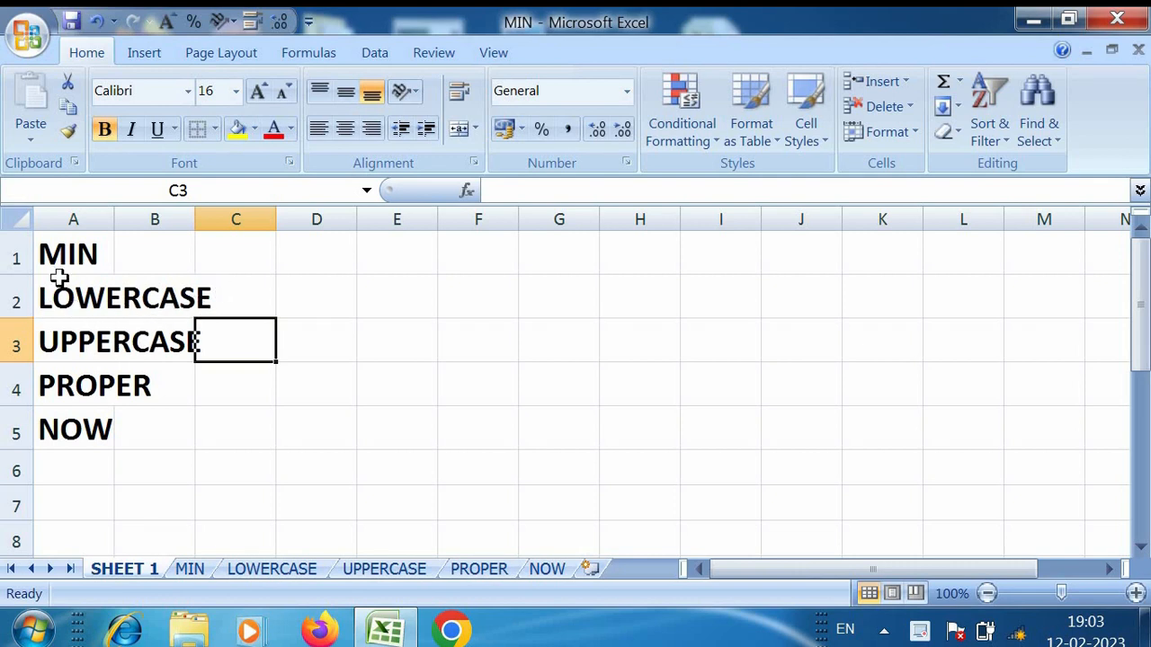
click(74, 253)
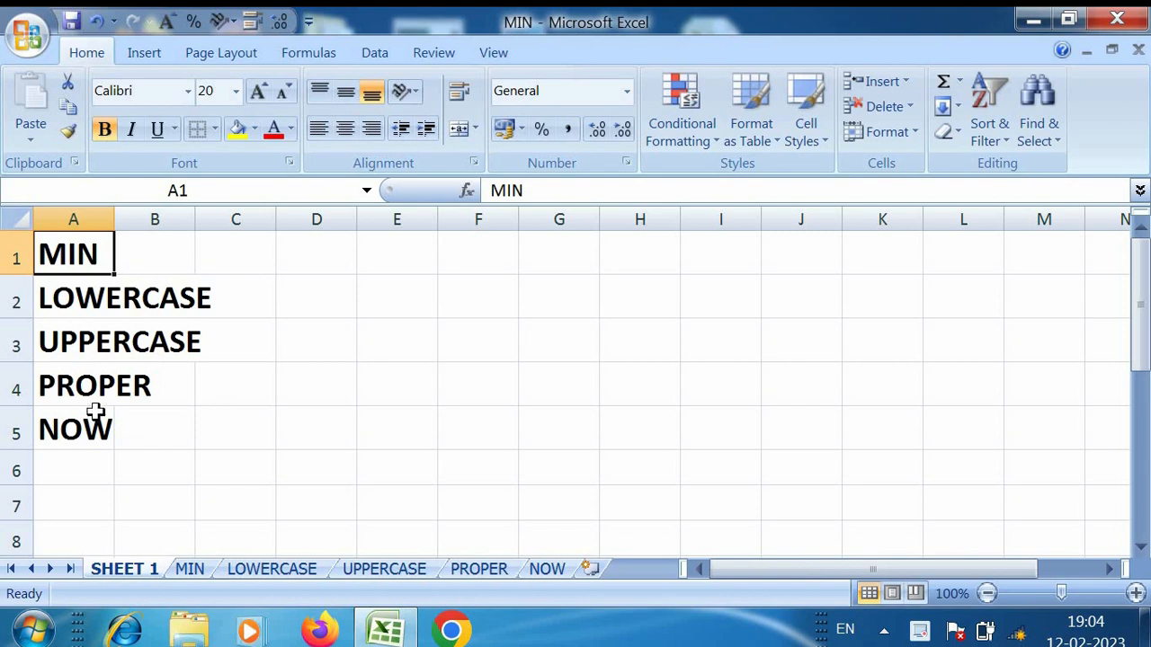
click(311, 343)
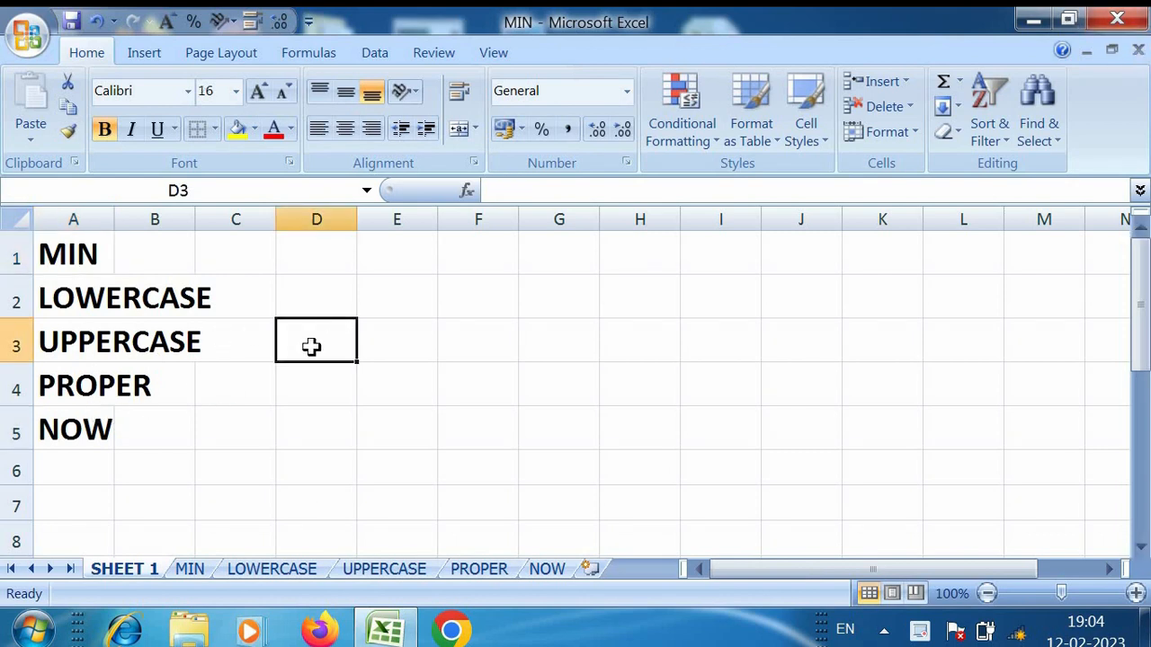
click(390, 285)
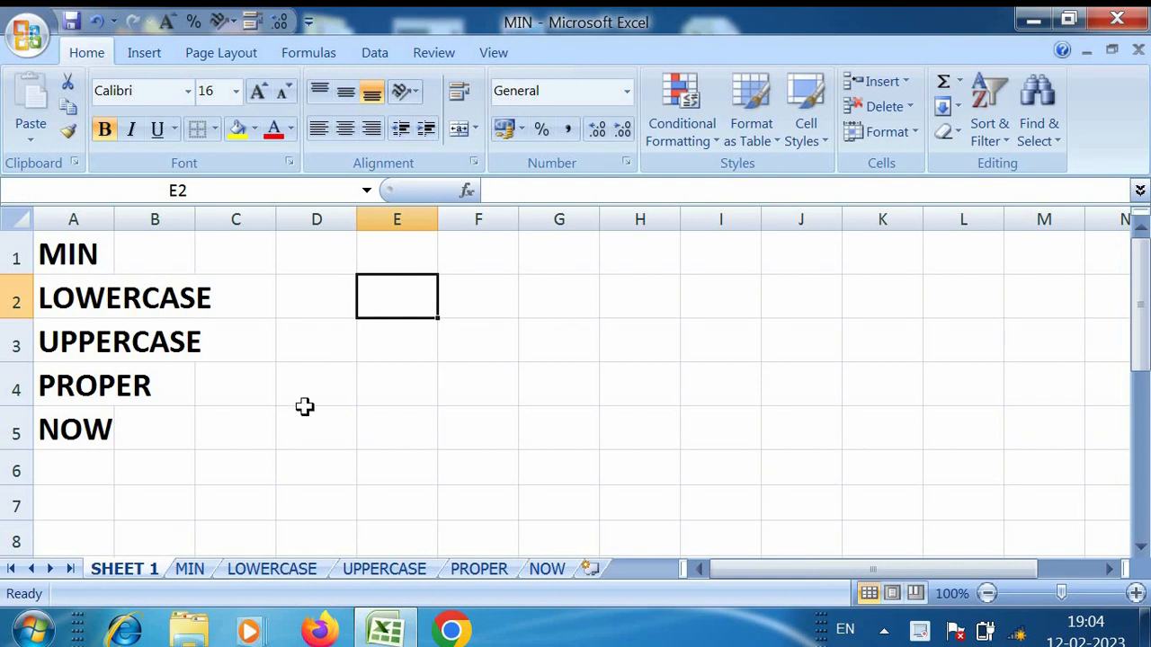
click(245, 411)
click(320, 328)
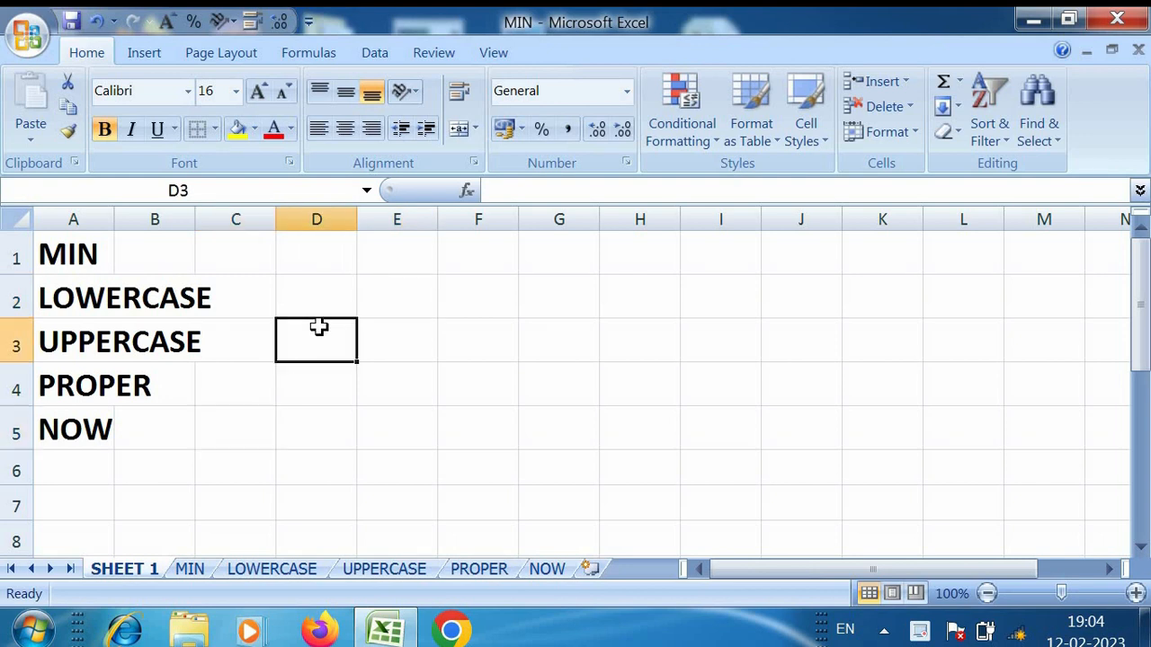
click(297, 281)
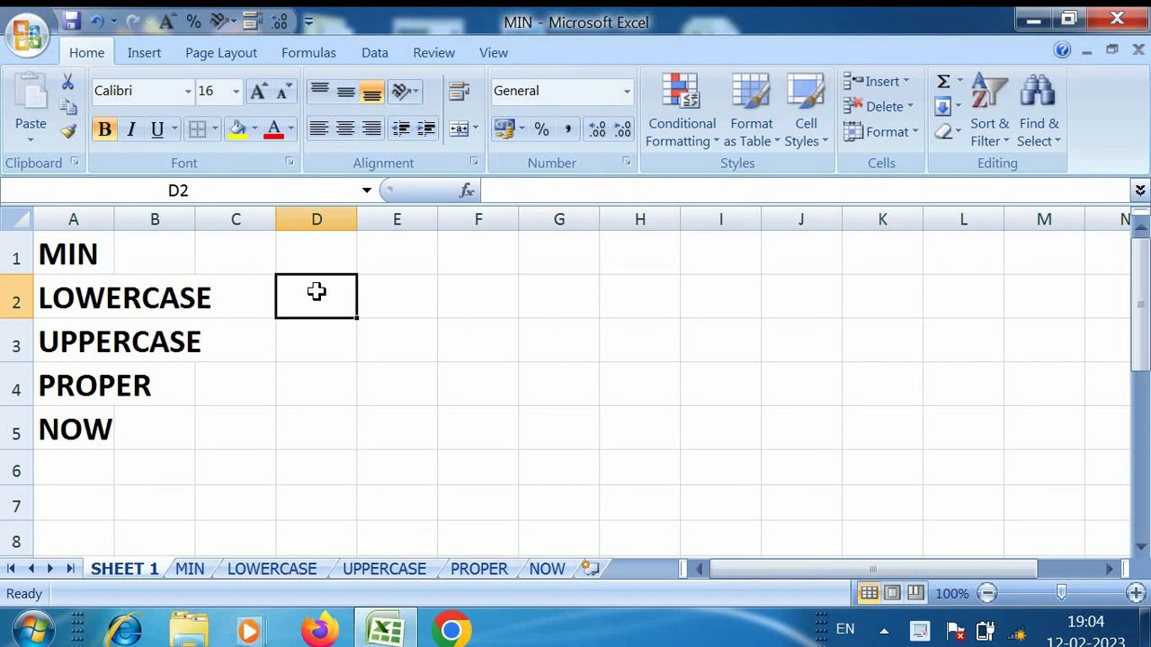
click(527, 385)
click(331, 322)
Widen column B on SHEET 1 slightly so the text LOWERCASE fits within columns A and B.
drag(198, 222, 220, 225)
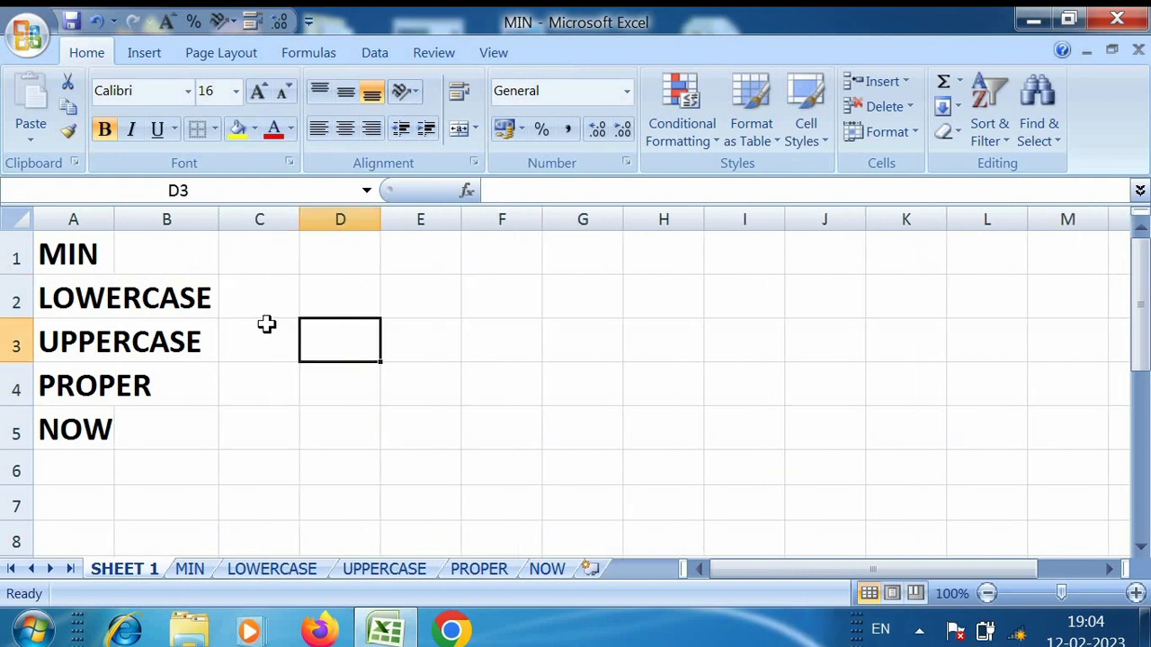
click(443, 310)
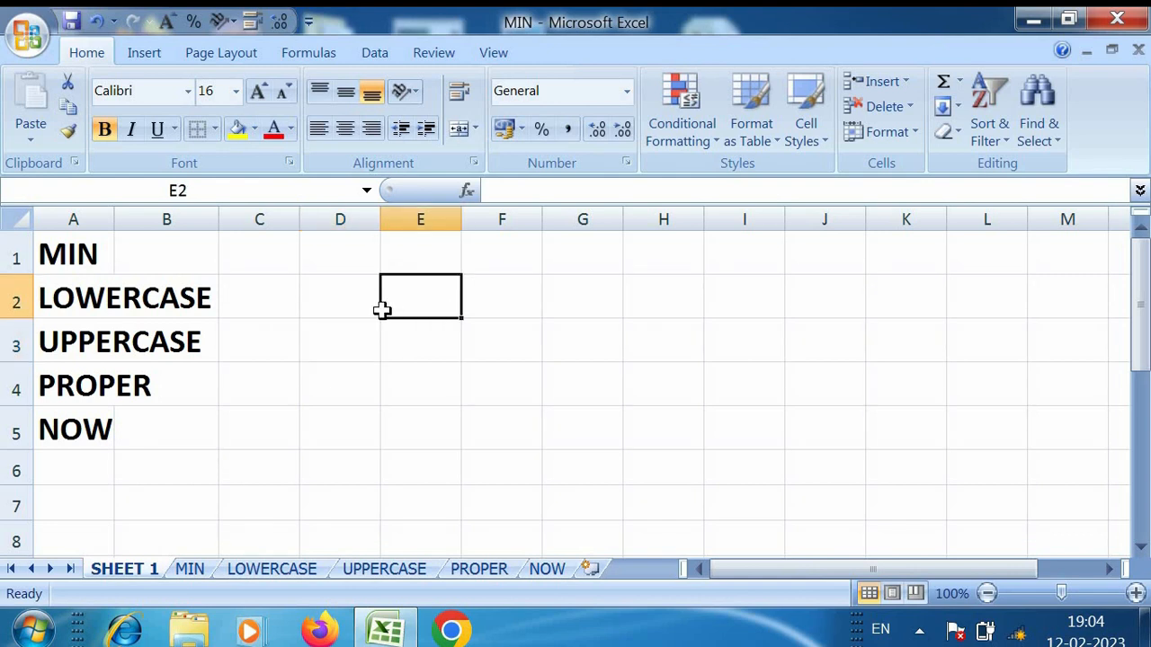
click(308, 295)
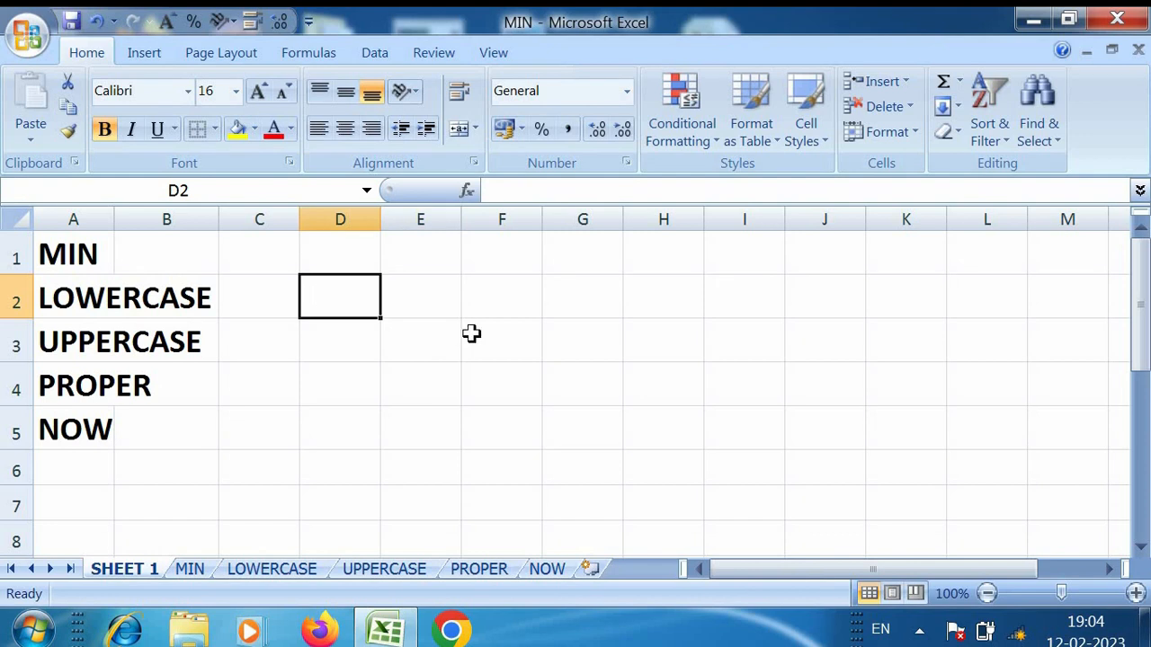
click(470, 332)
click(69, 258)
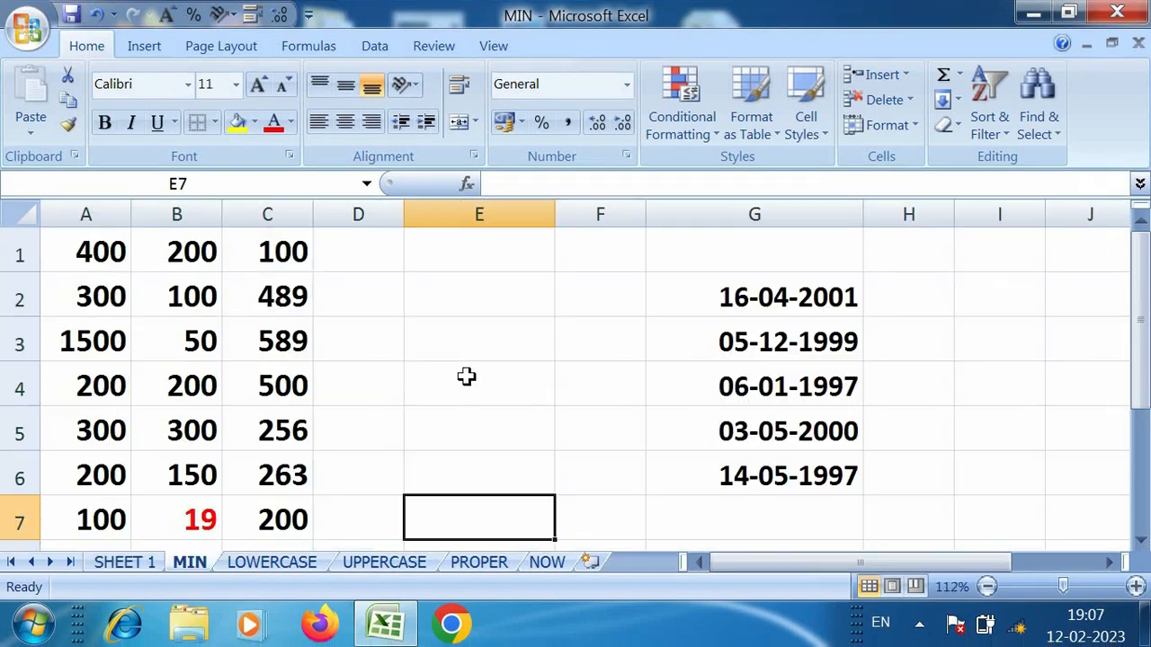
Change the font colour of cell B7 on the MIN sheet to black.
click(456, 378)
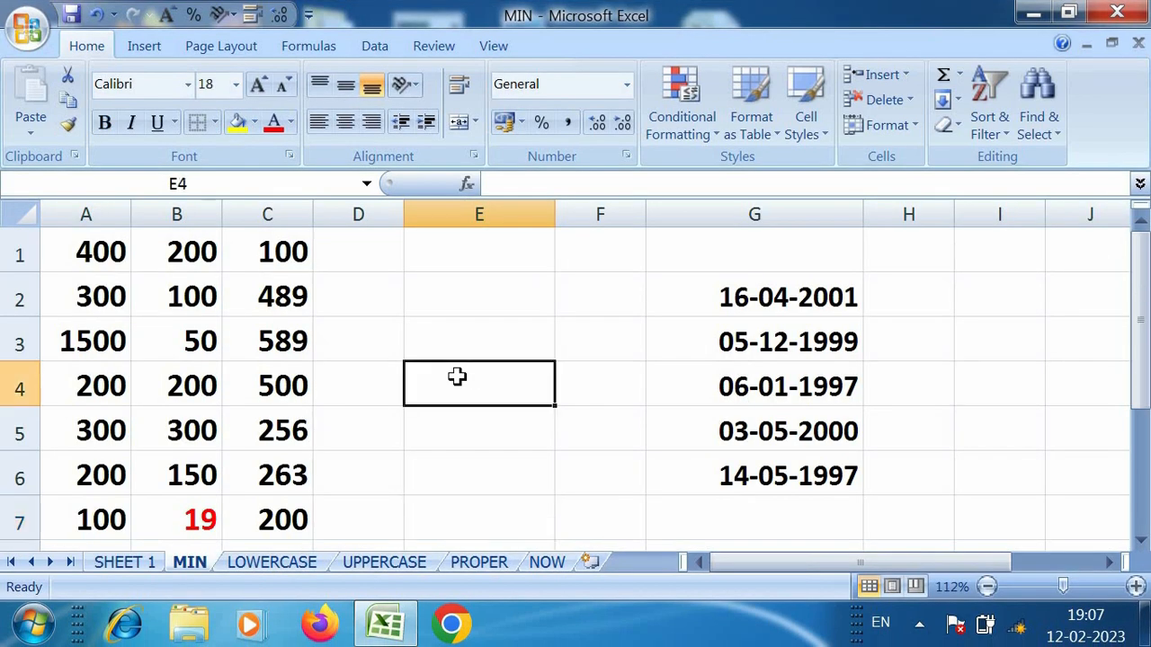
click(492, 460)
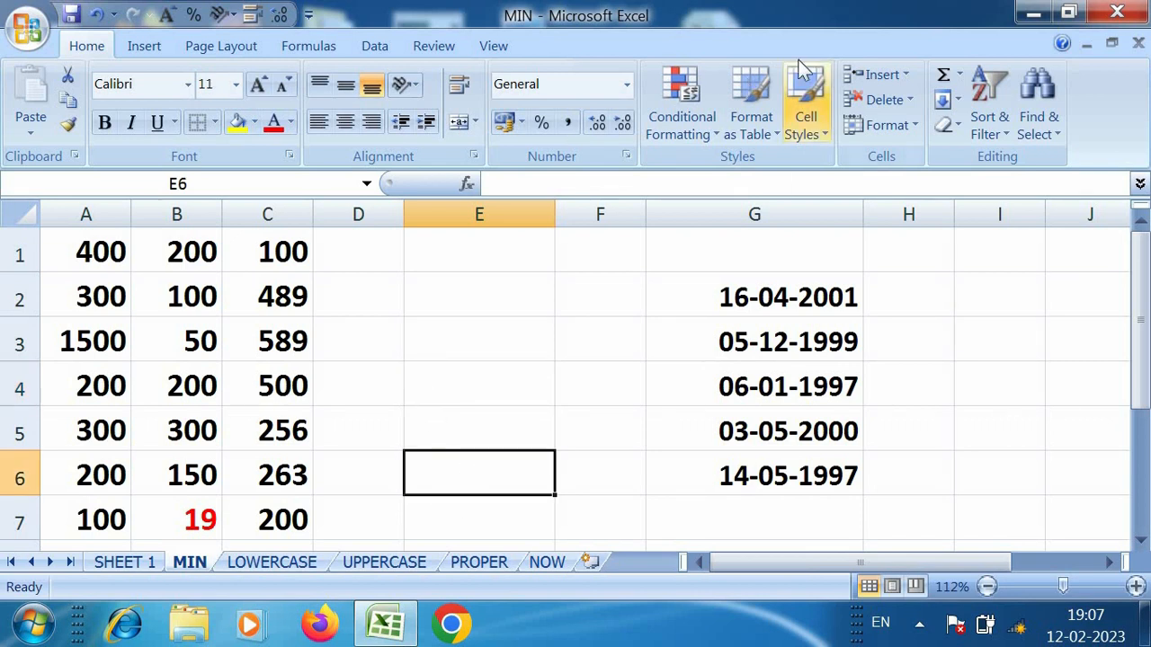
click(180, 520)
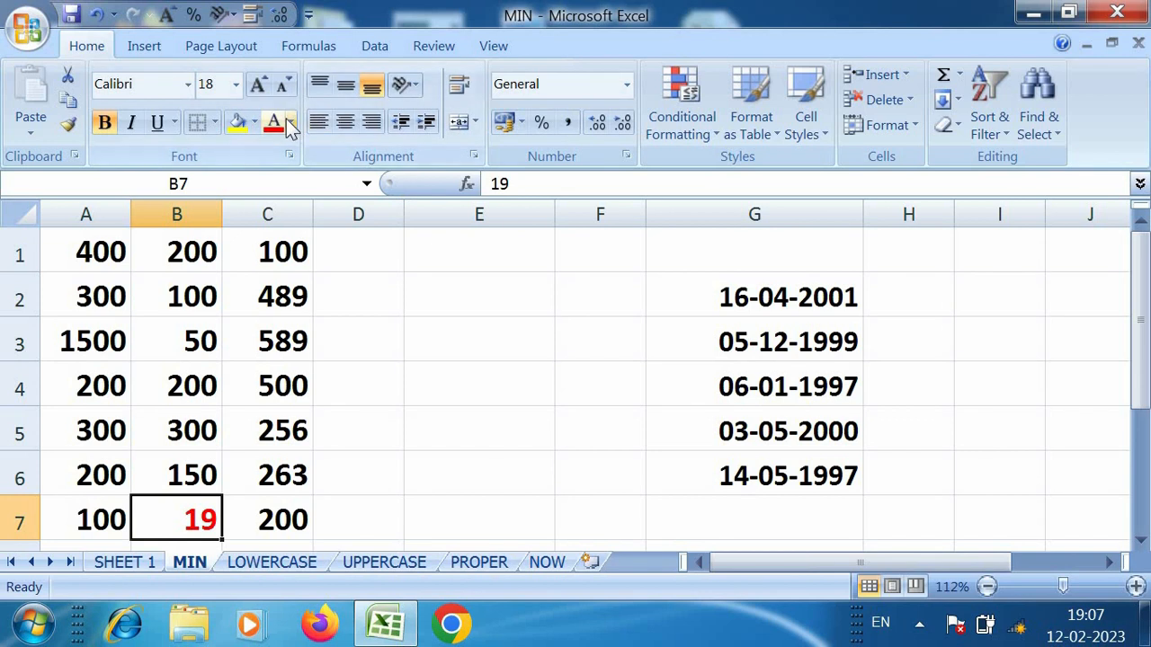
click(291, 122)
click(332, 146)
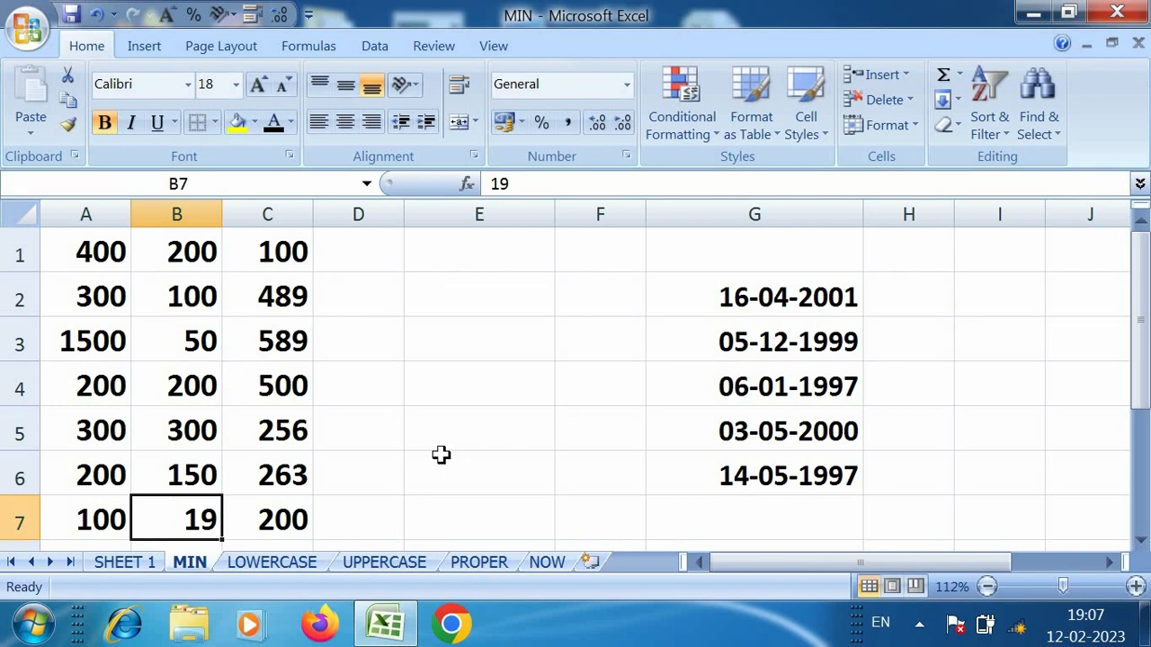
Enter a MIN formula in cell E4 that finds the smallest number in the range A1:C7.
click(487, 384)
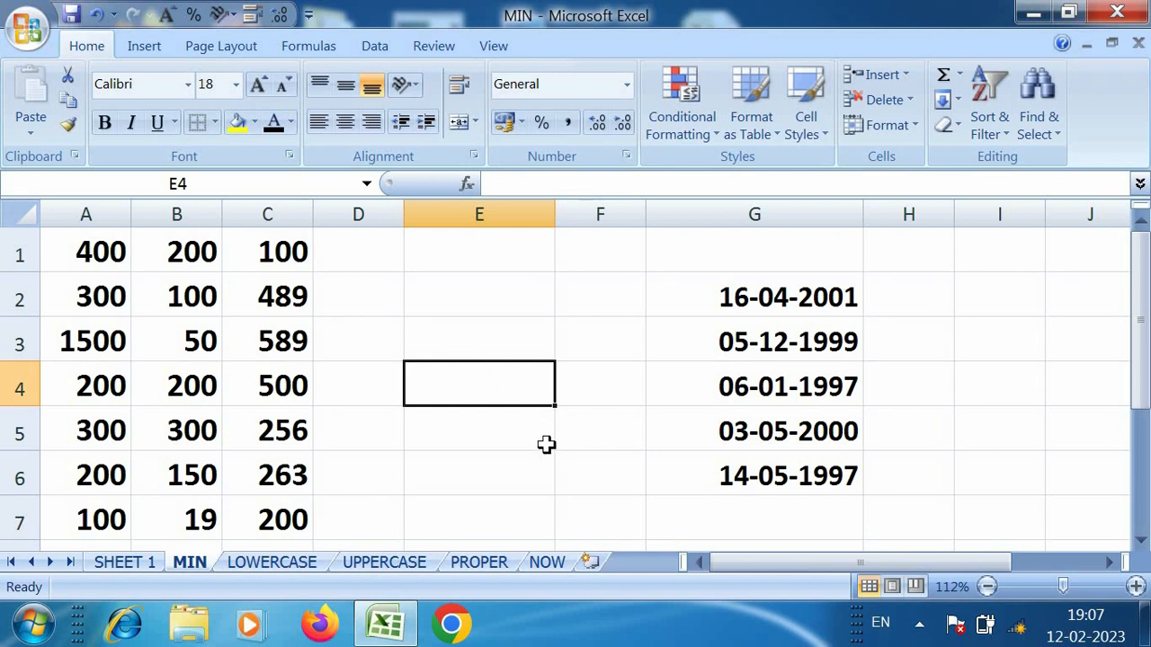
text(=)
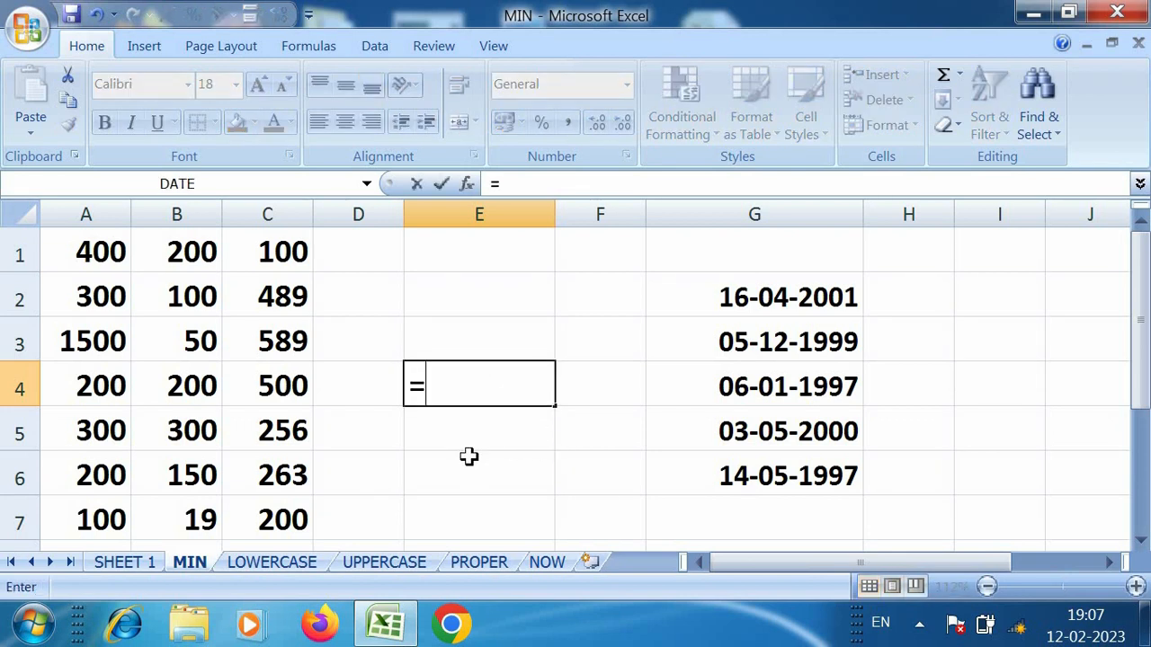
text(MIN)
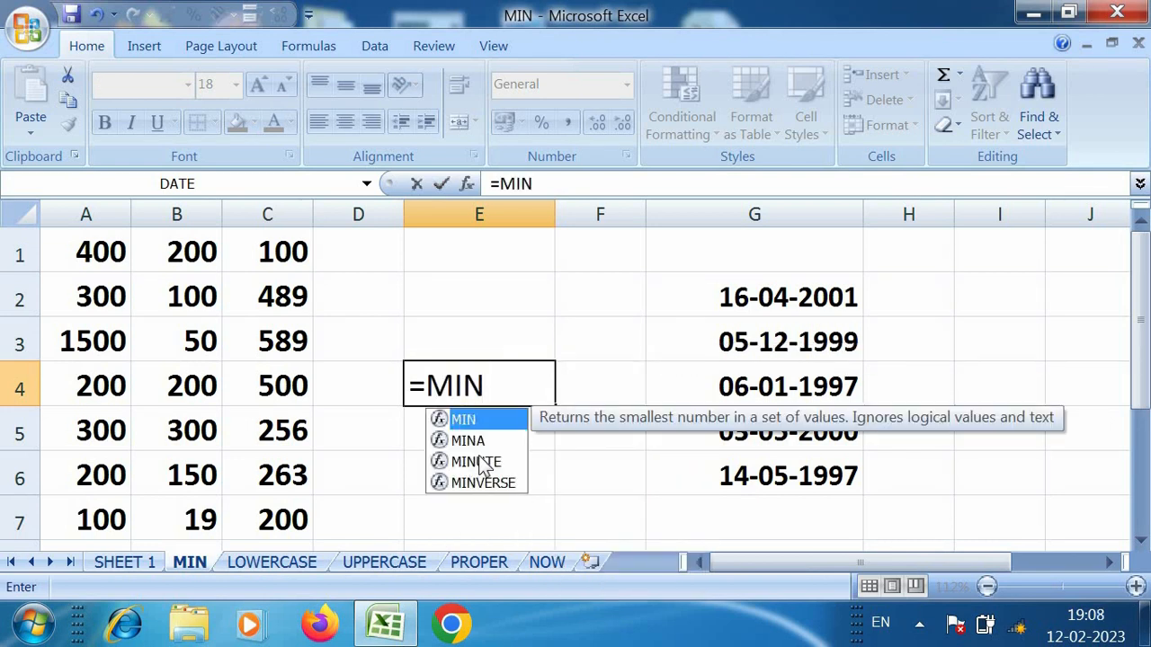
text(()
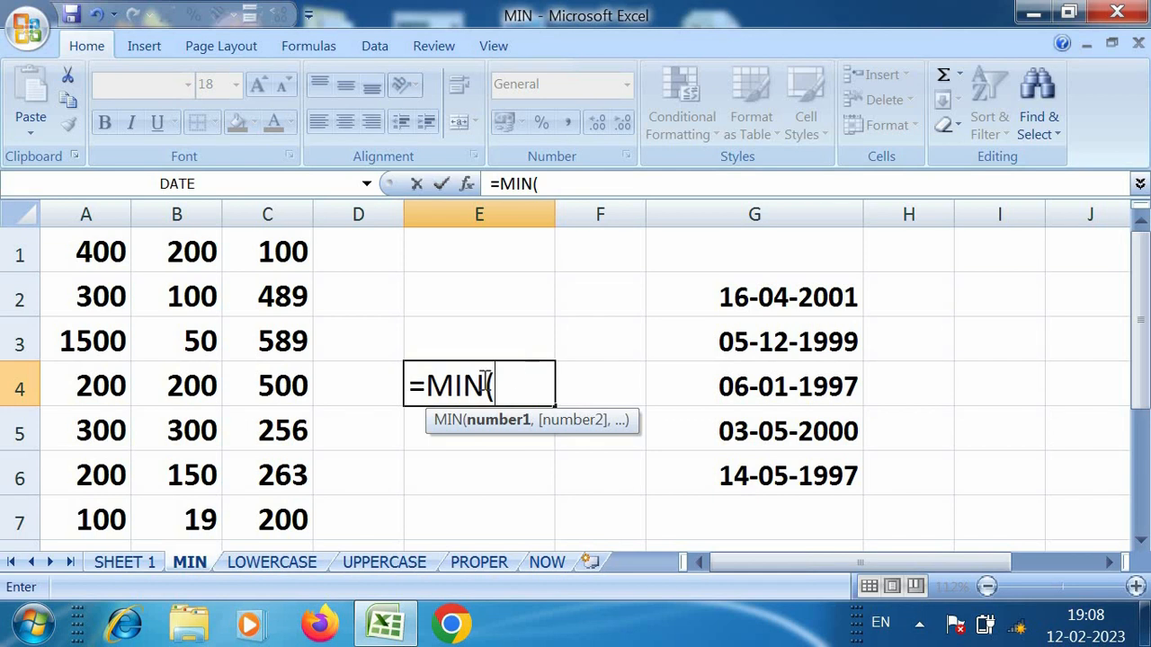
drag(96, 251, 264, 510)
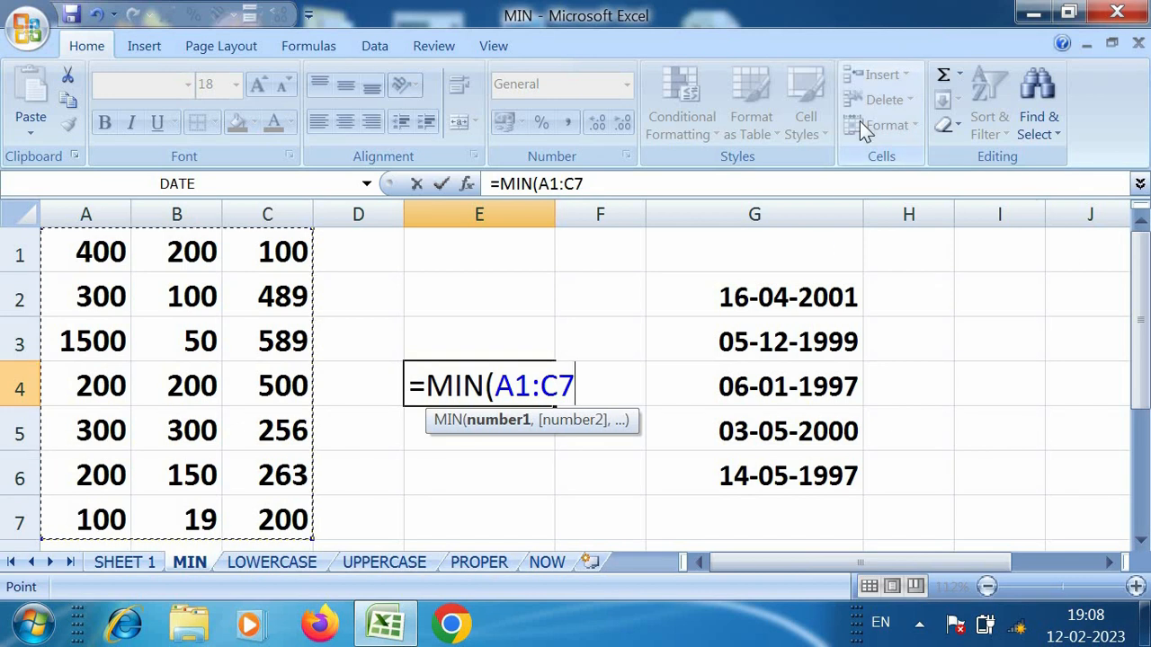
key(Return)
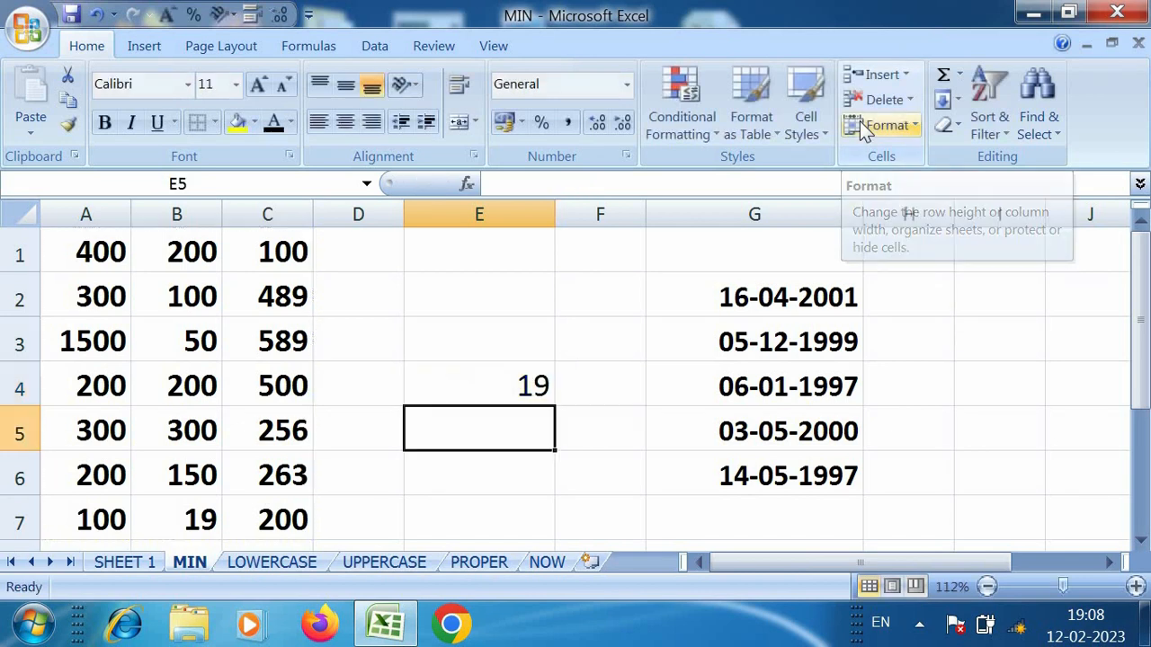
Clear the MIN formula from cell E4.
click(499, 389)
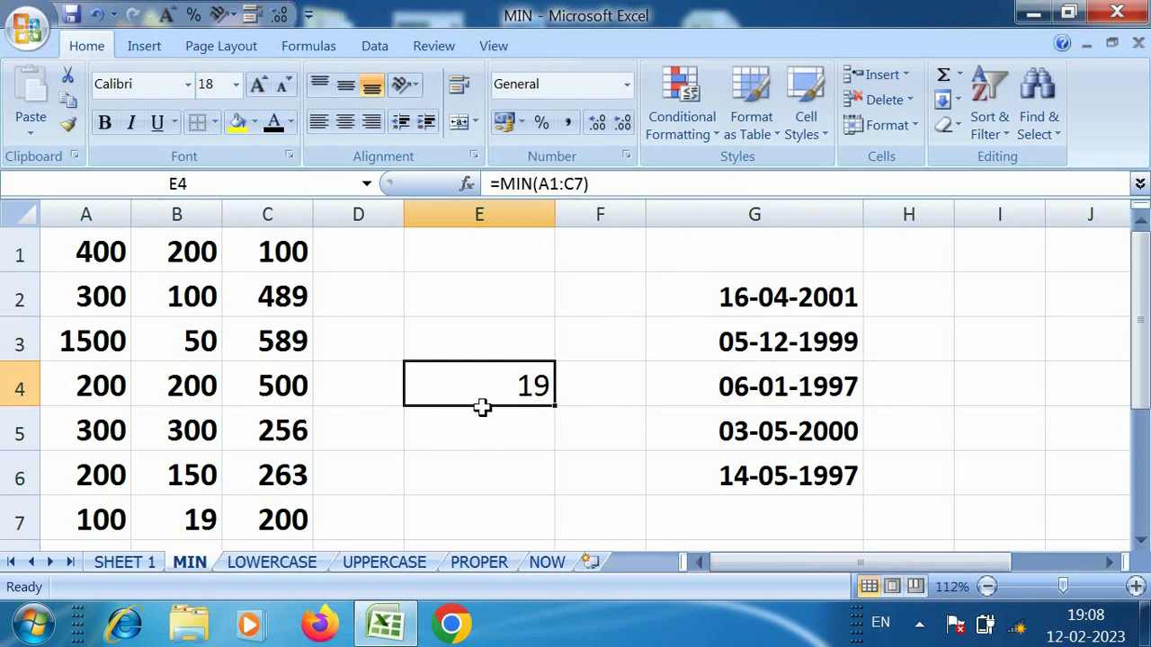
key(Delete)
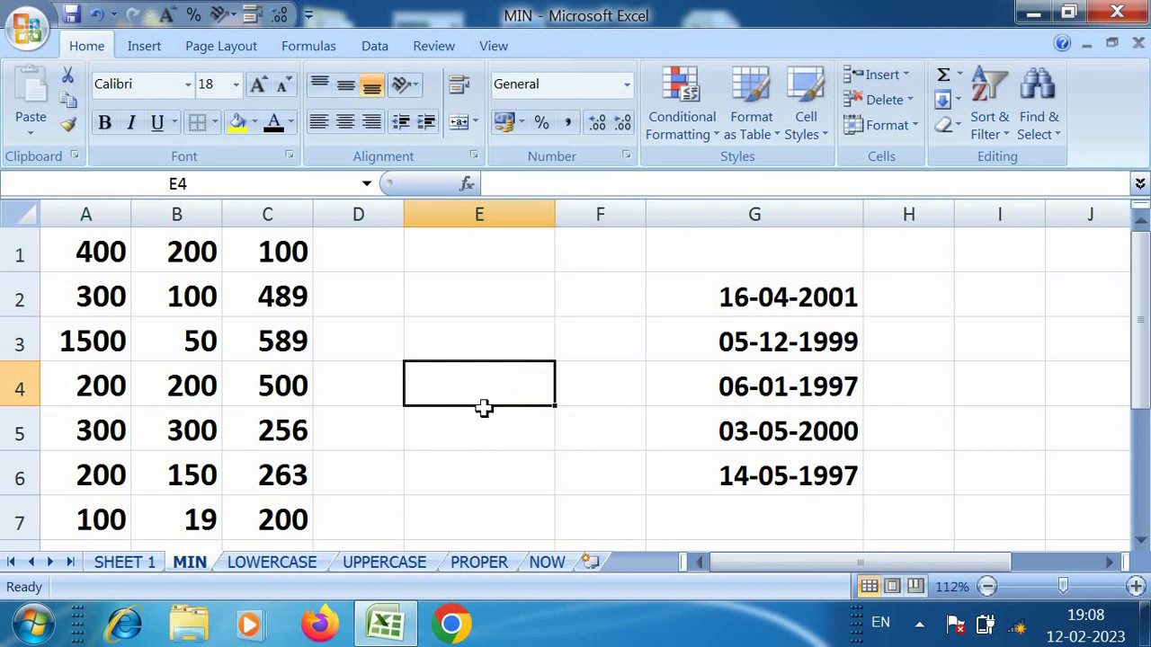
click(726, 282)
click(735, 432)
drag(746, 301, 701, 477)
click(719, 388)
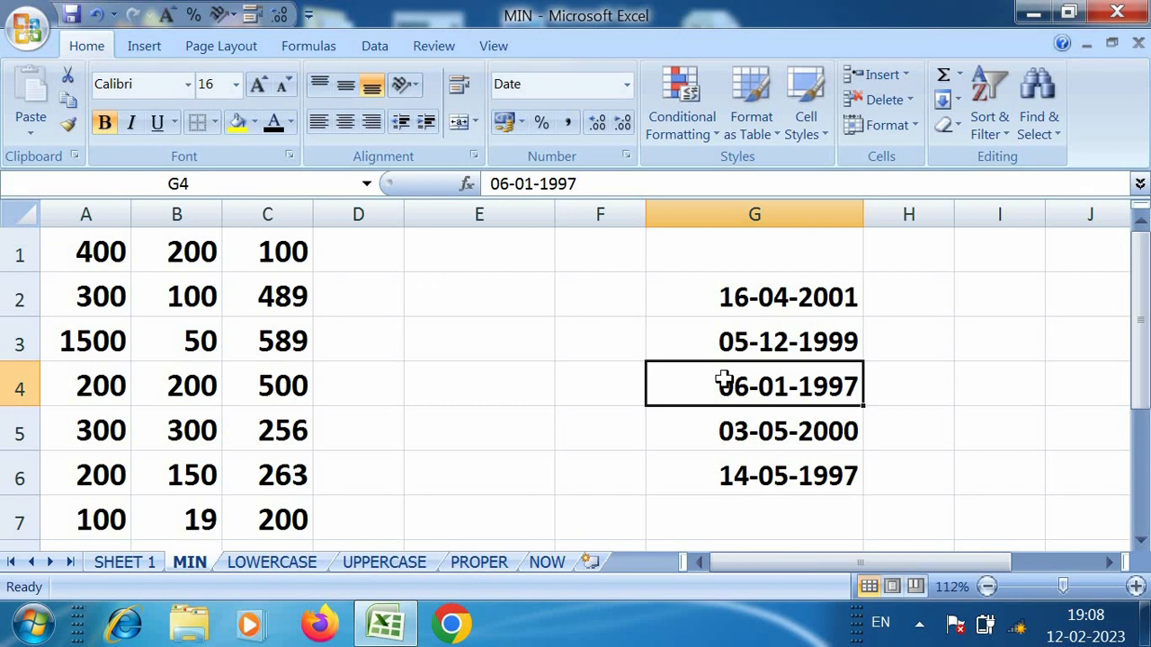
click(926, 382)
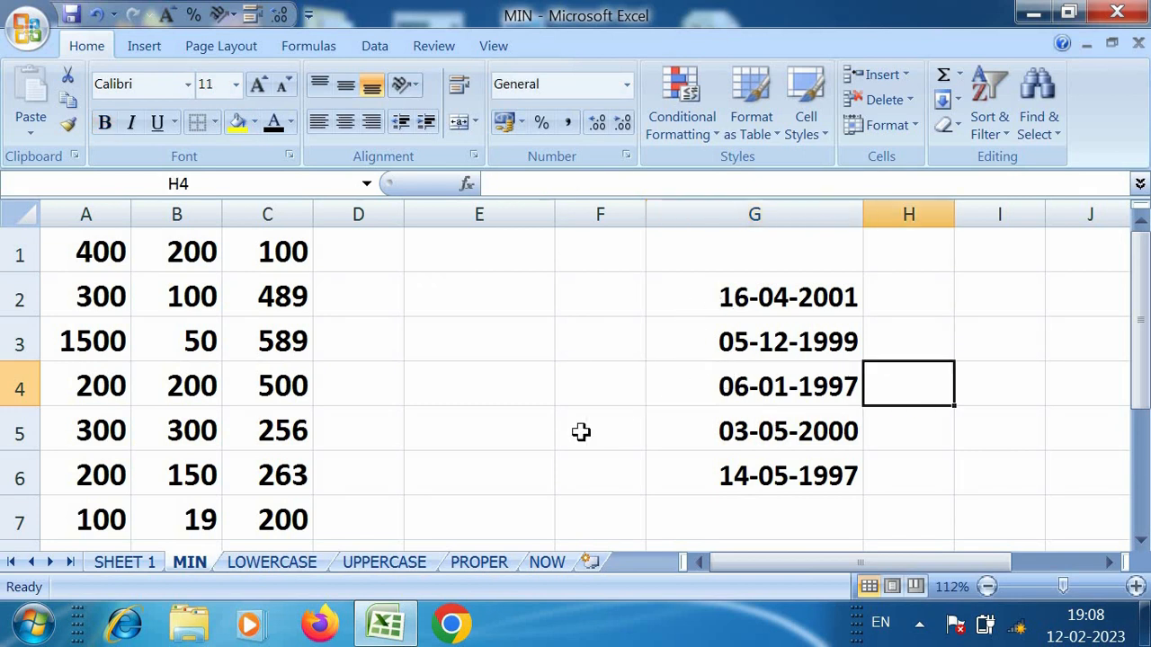
Enter a MIN formula in cell E4 that finds the earliest date in the range G2:G6.
click(469, 387)
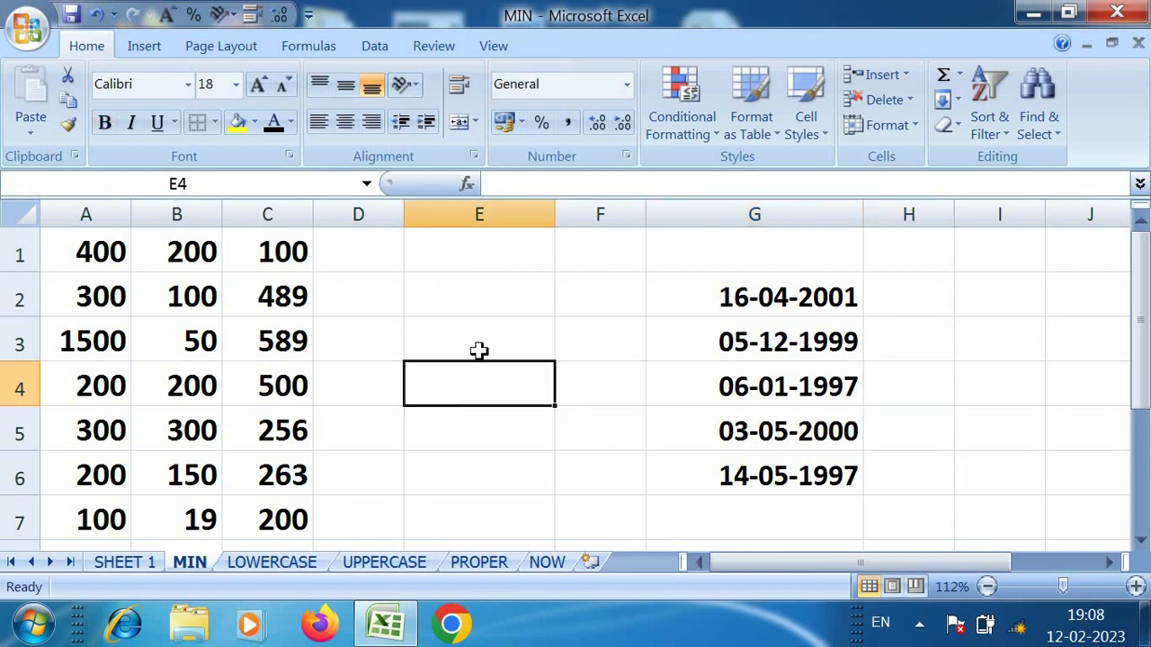
text(=)
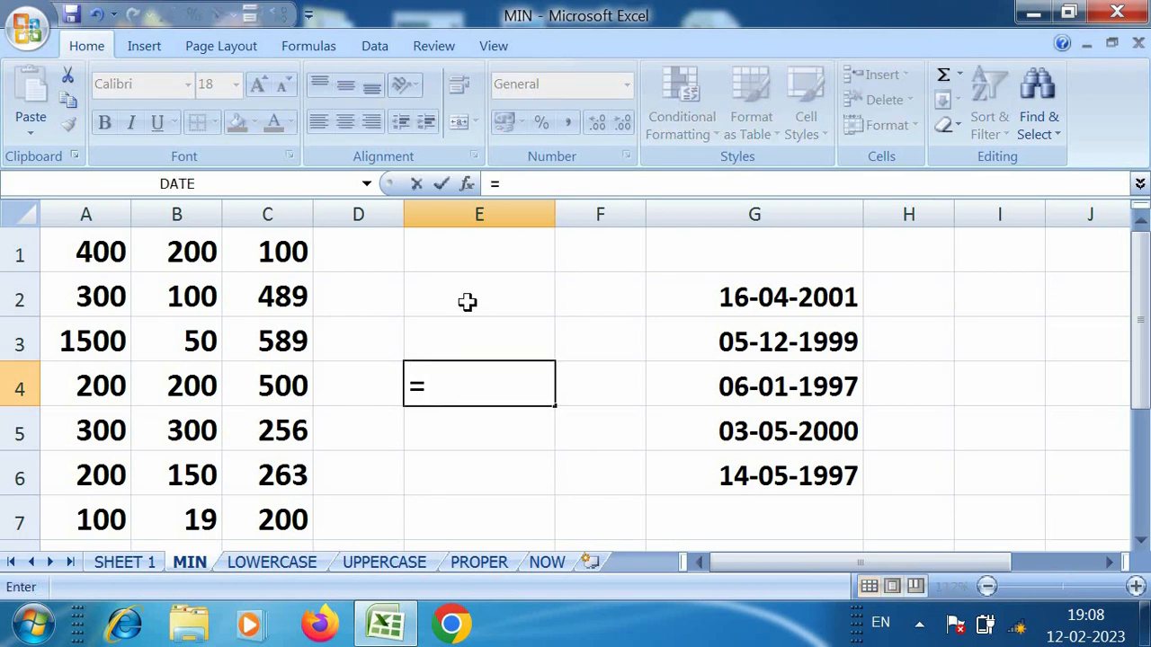
text(MIN)
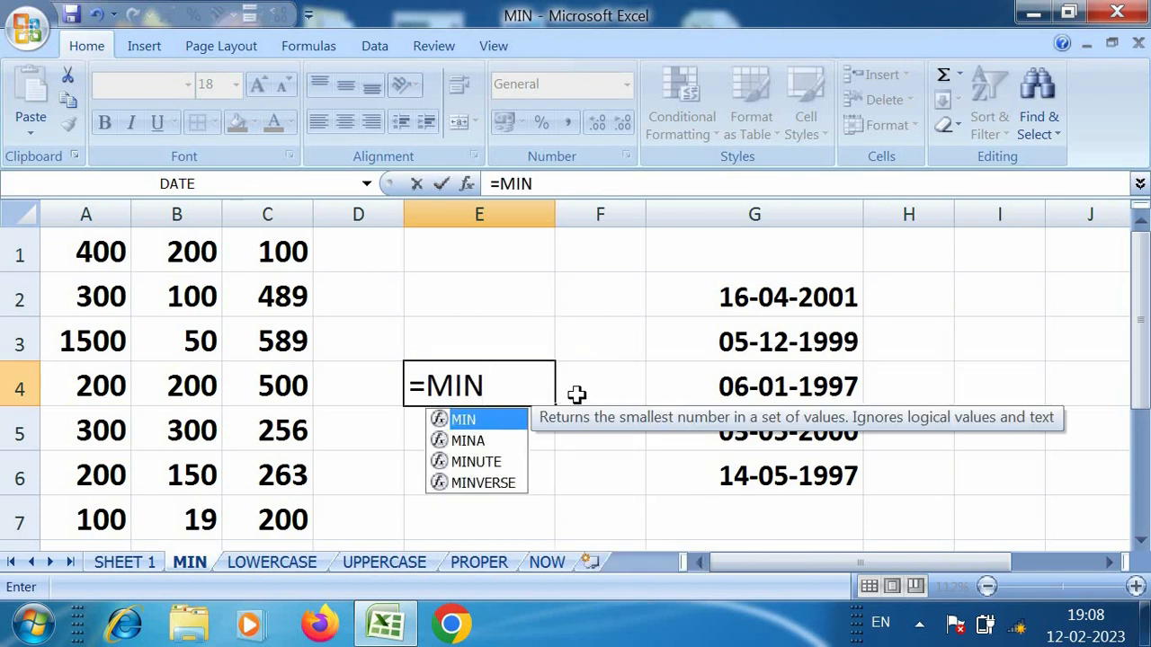
text(()
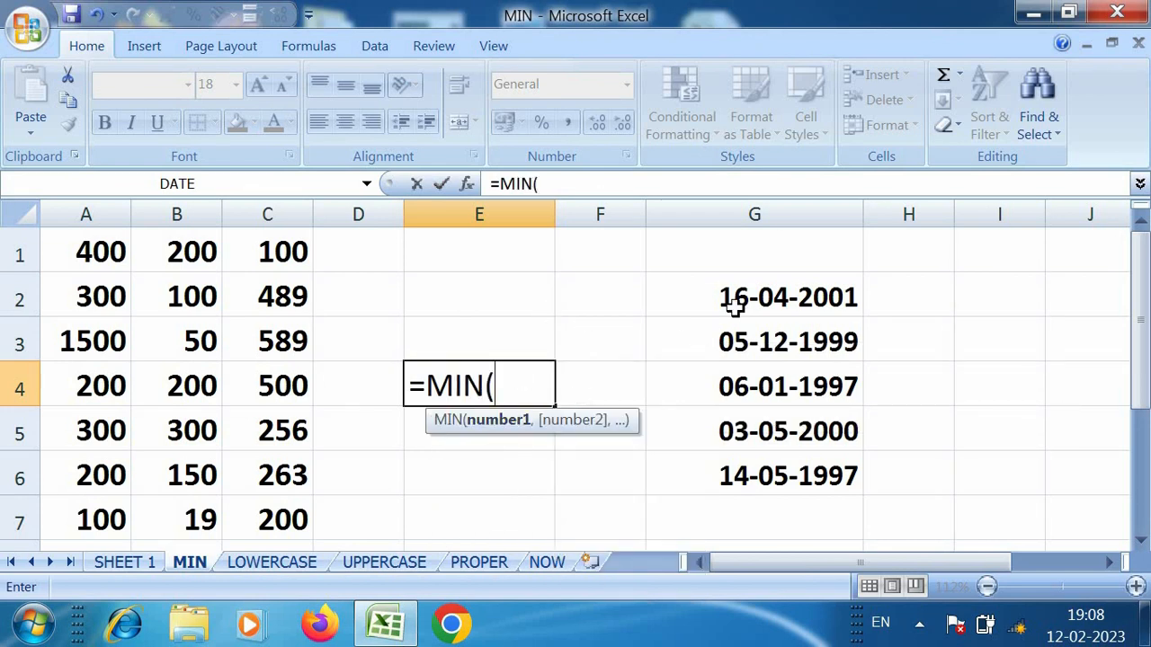
drag(747, 297, 748, 474)
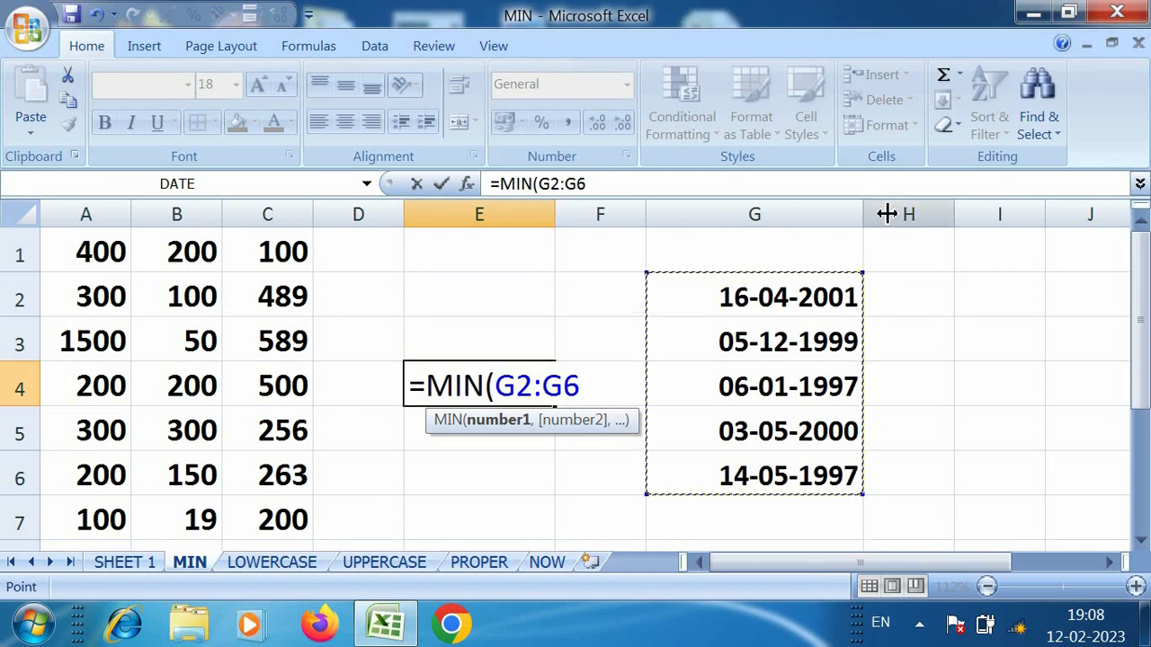
key(Return)
Review the dates in G2:G6 and open the font colour choices for cell E4.
drag(799, 301, 775, 474)
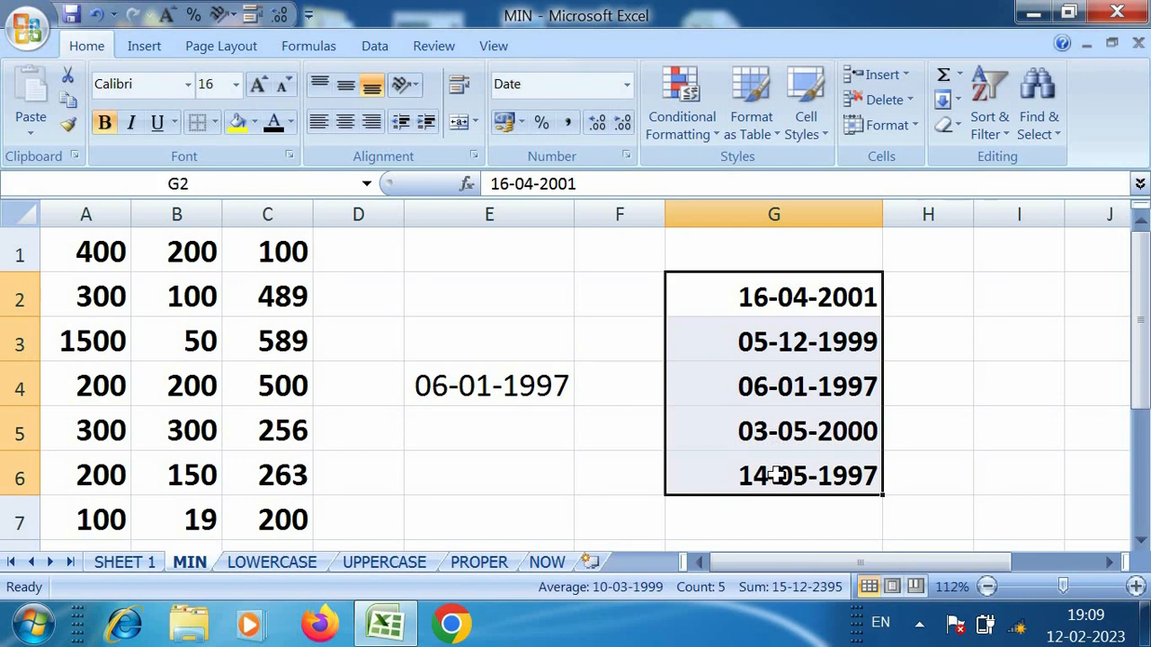
click(514, 386)
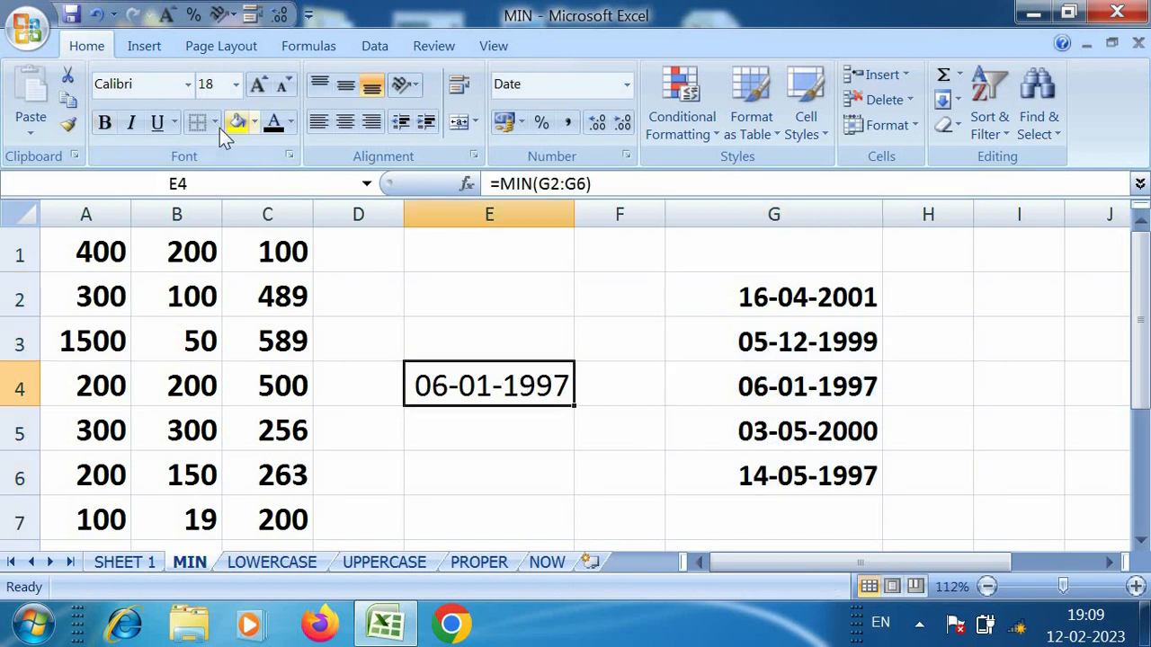
click(290, 123)
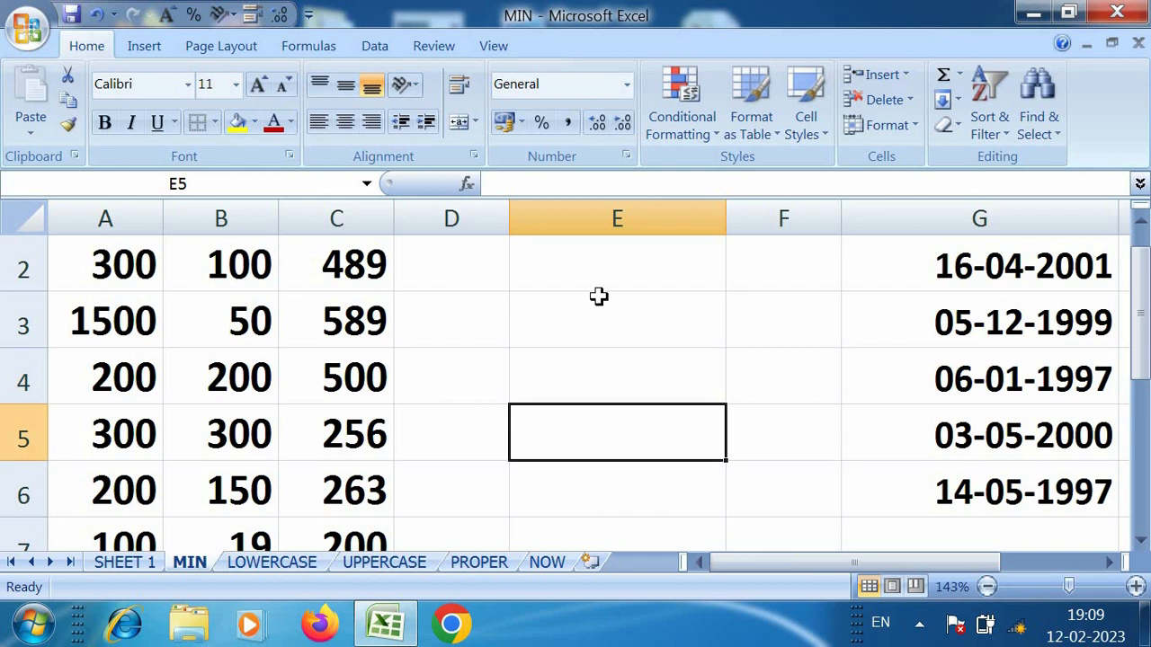
Enter a MAX formula in cell E3 that finds the largest number in the range A1:C8.
click(580, 323)
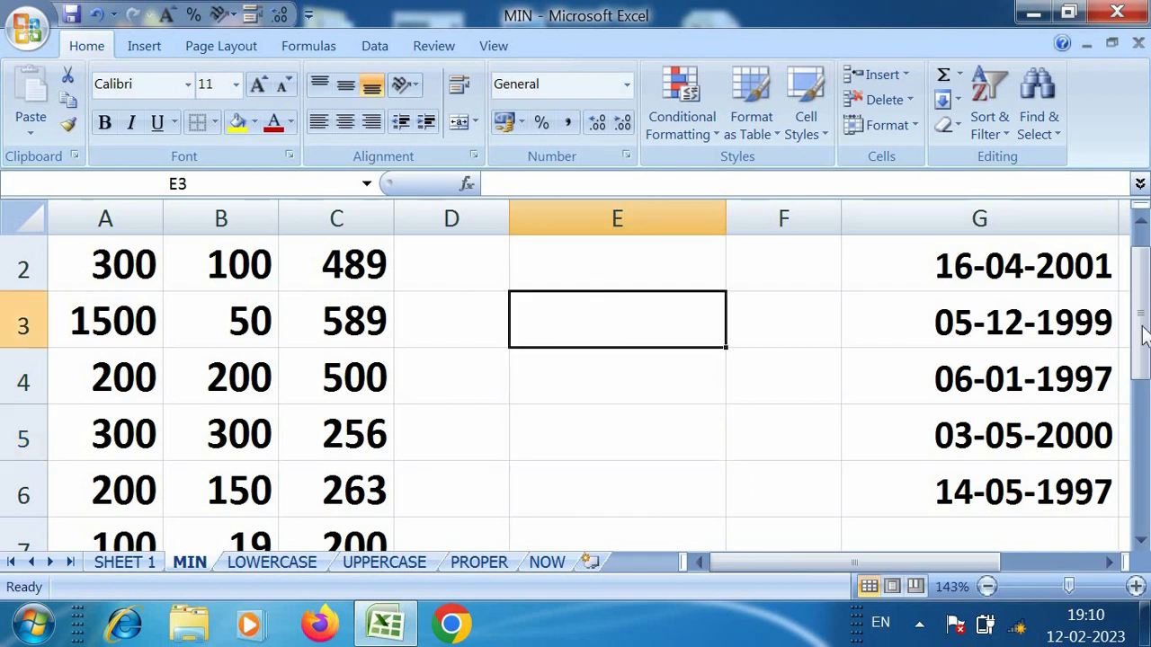
drag(1141, 327, 1141, 301)
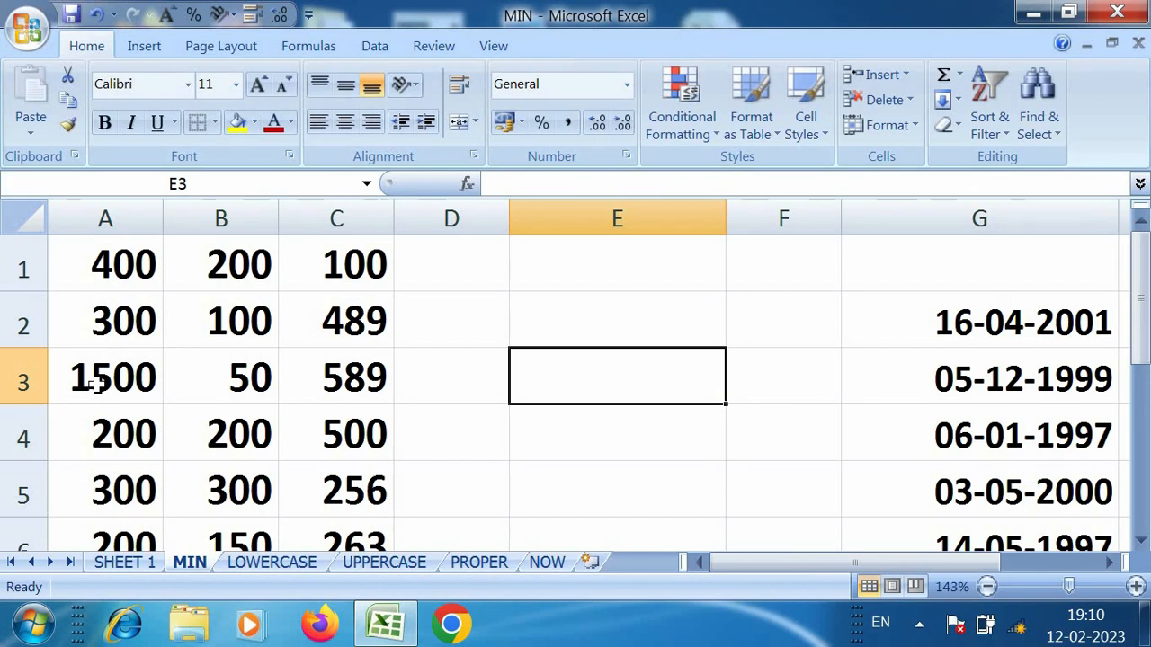
text(=M)
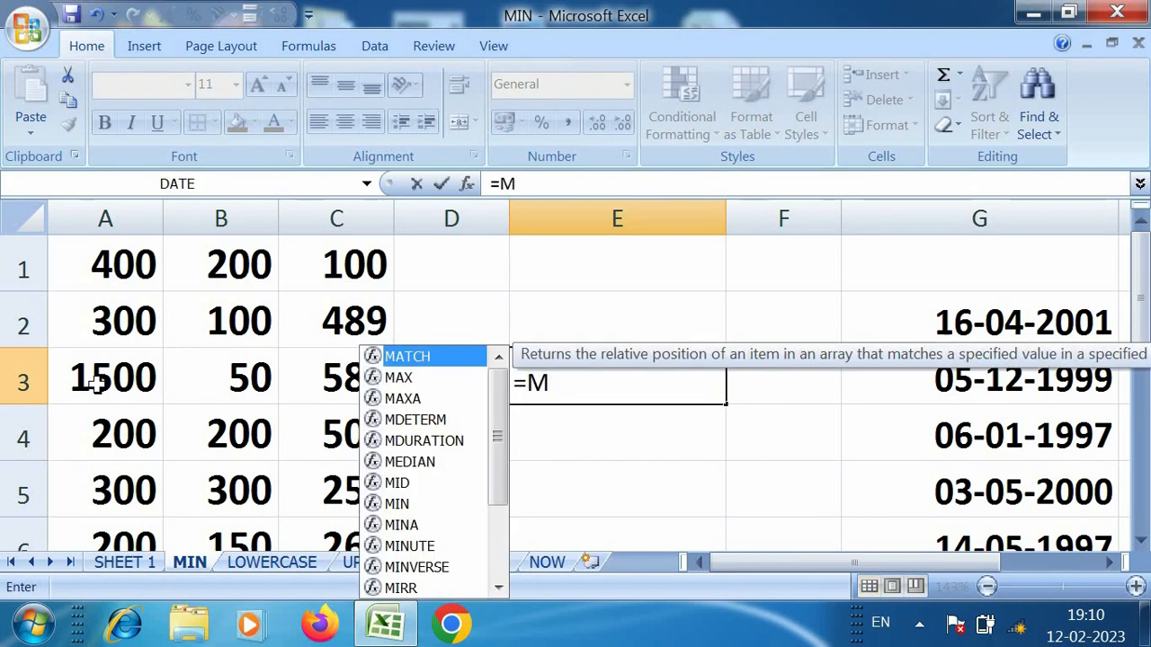
text(AX()
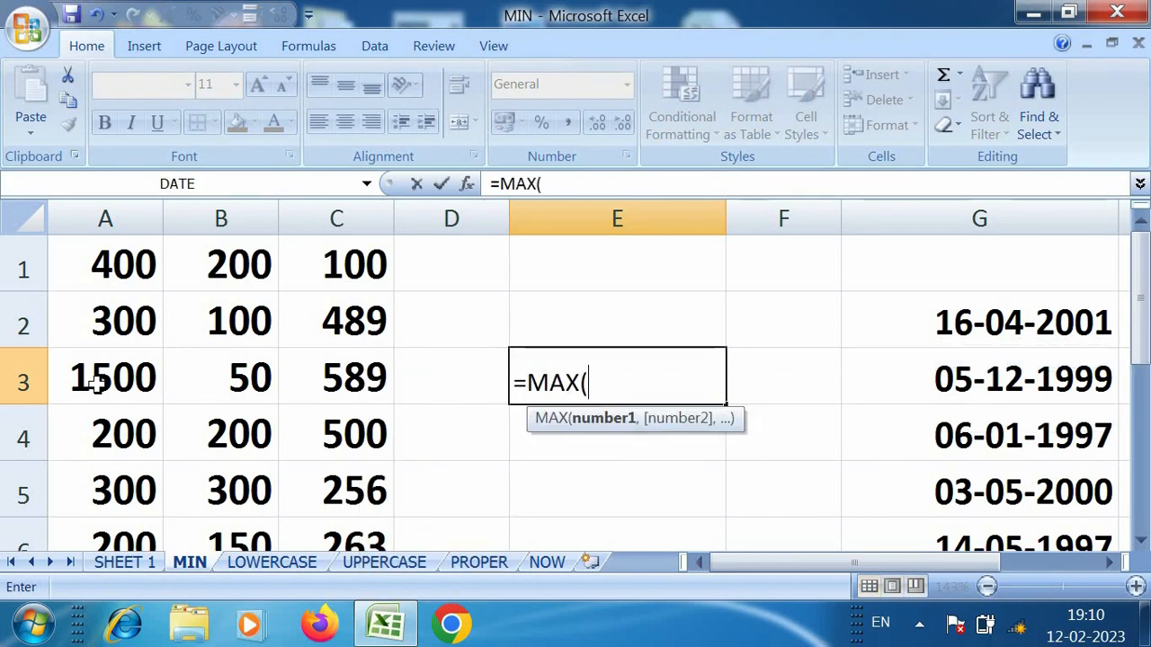
drag(104, 262, 314, 481)
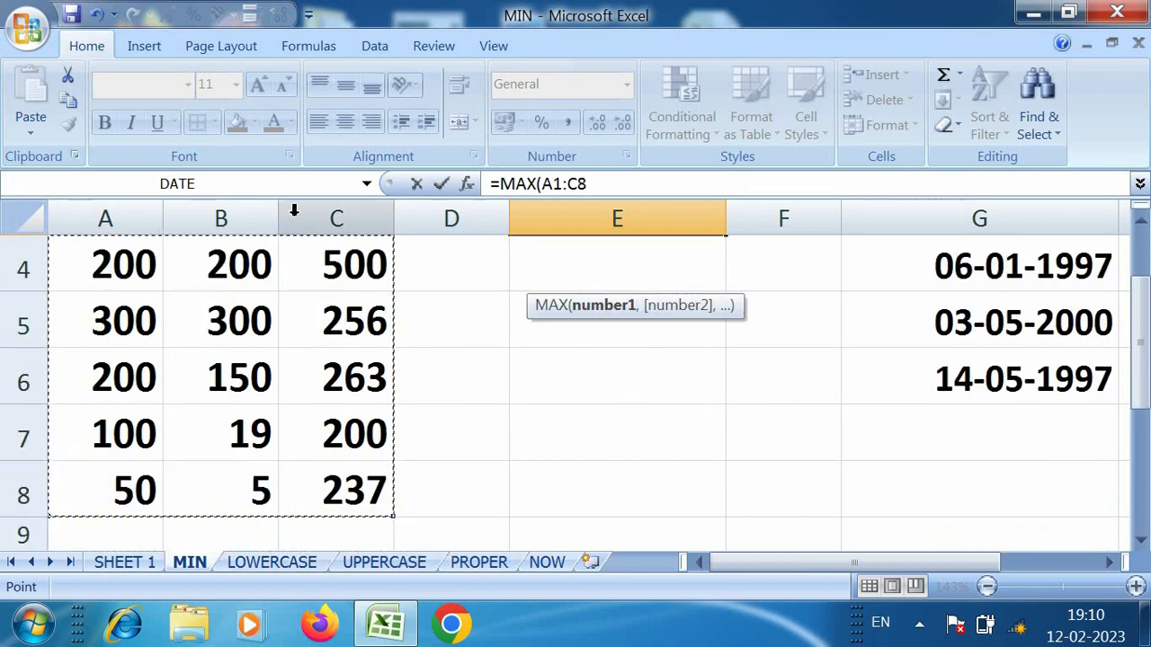
key(Escape)
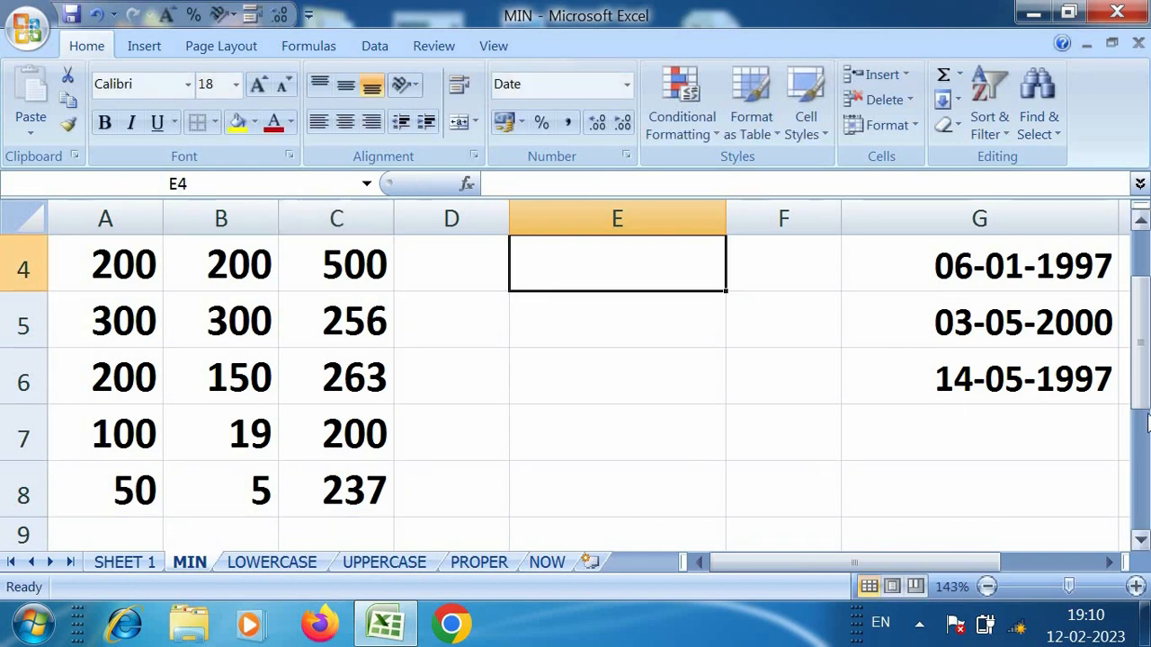
drag(1146, 392, 1146, 365)
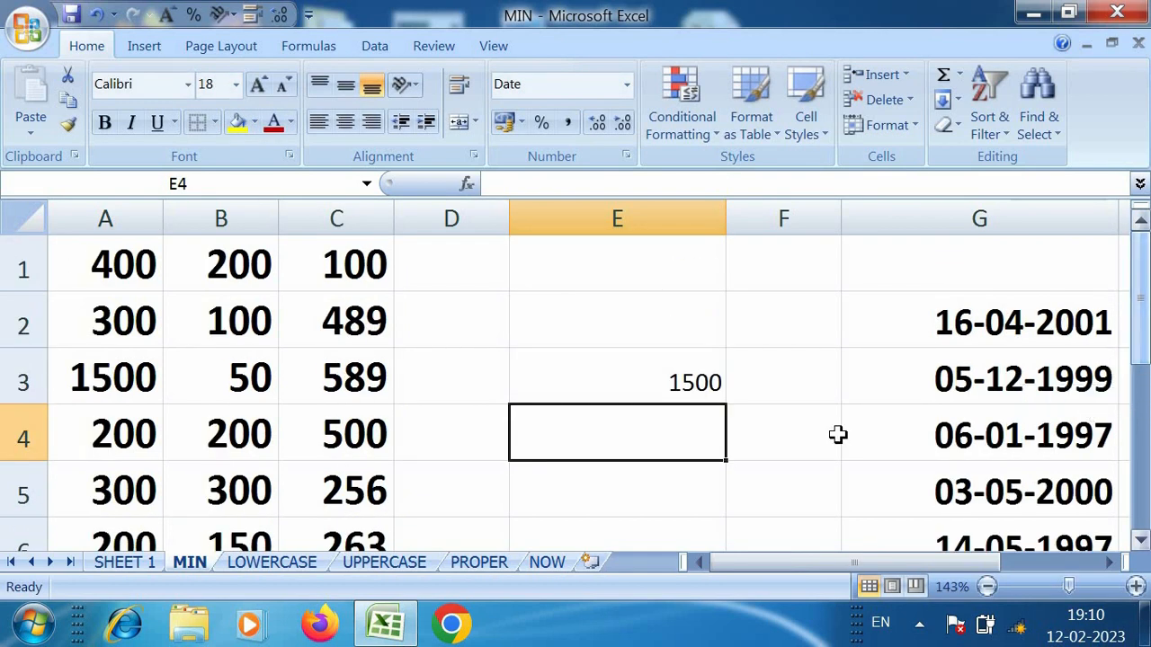
Format cell E3 with font size 20 and dark red text, and clear its MAX formula.
click(656, 381)
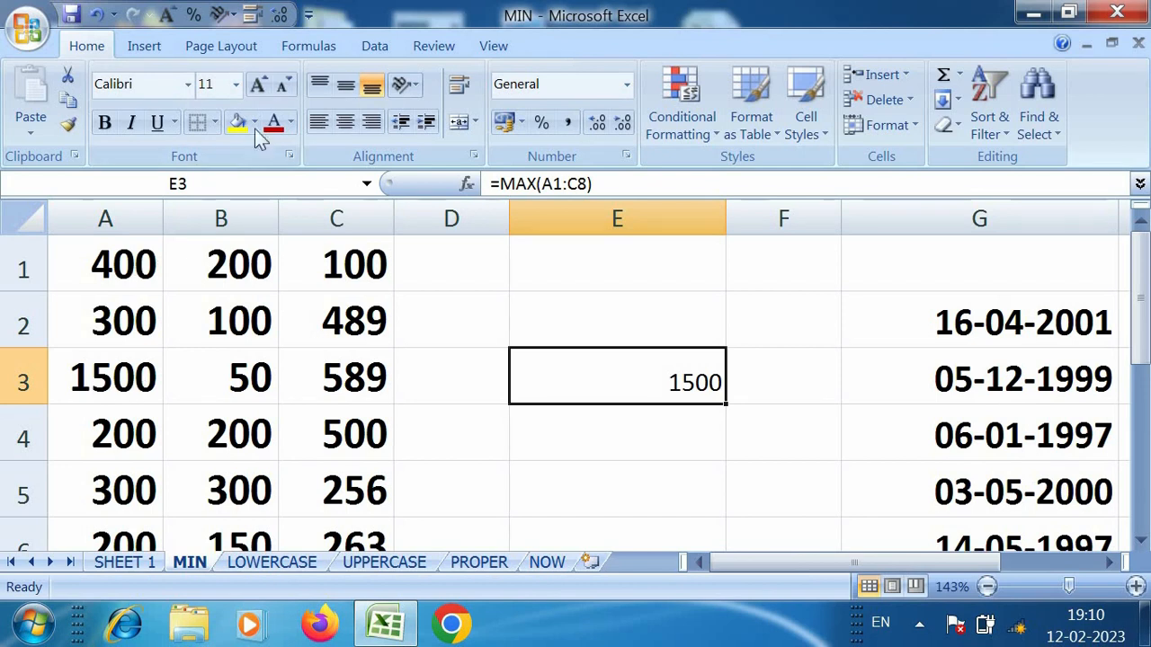
click(258, 87)
click(258, 87)
click(258, 87)
click(258, 87)
click(258, 88)
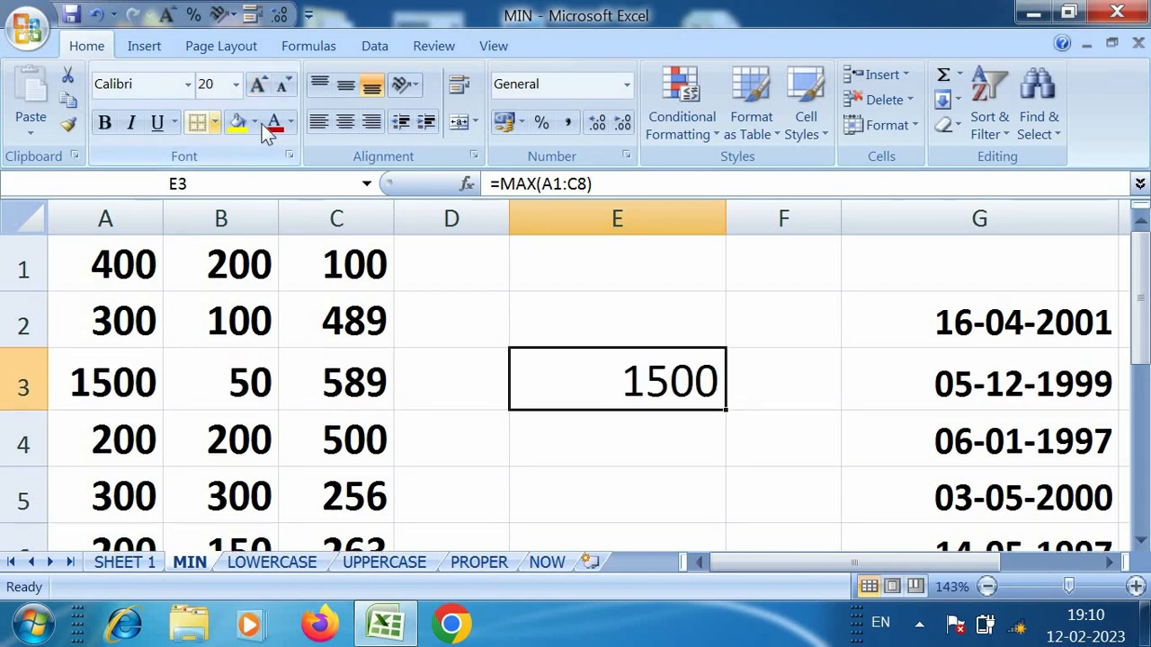
click(275, 124)
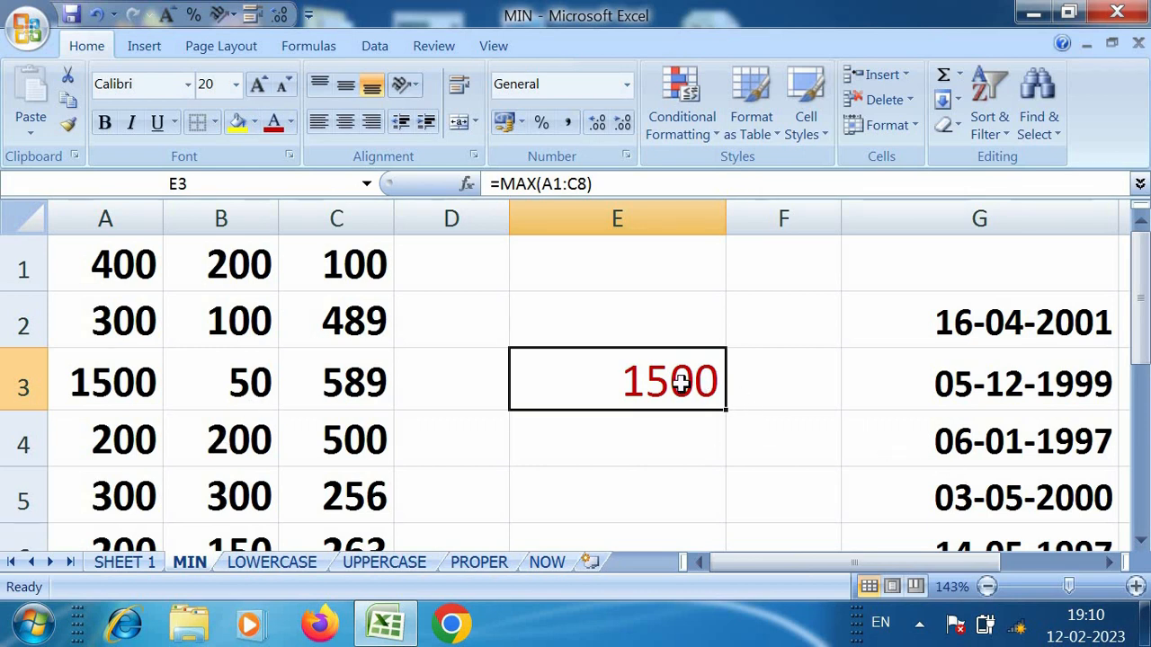
key(Delete)
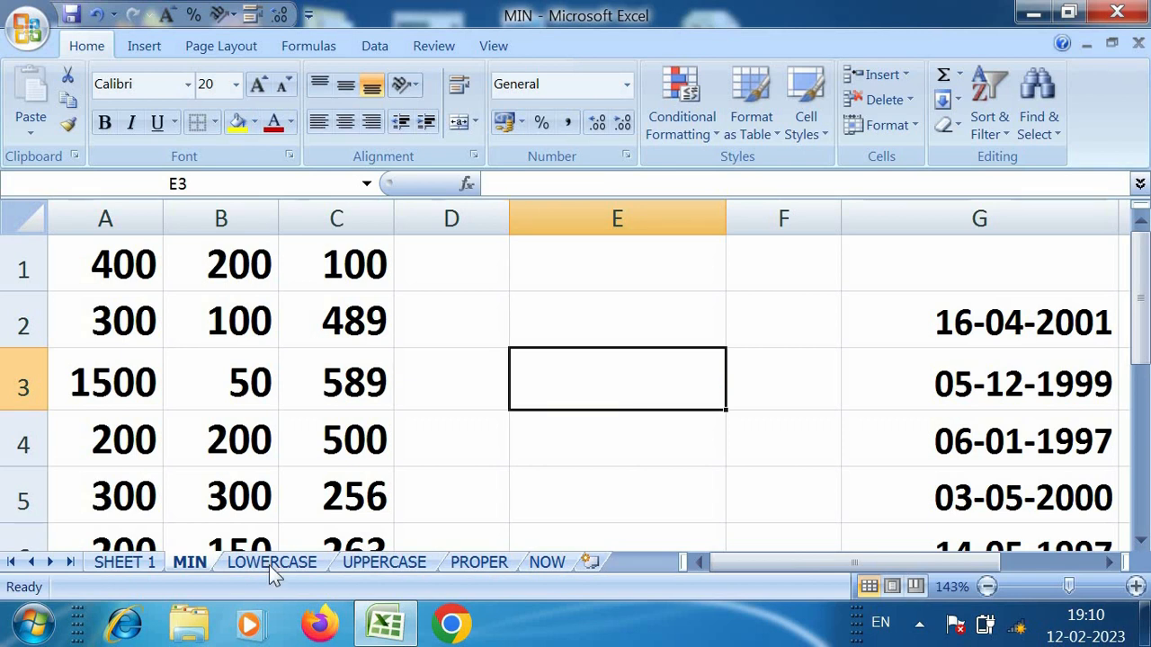
Open the LOWERCASE sheet and review the month names in column A.
click(272, 566)
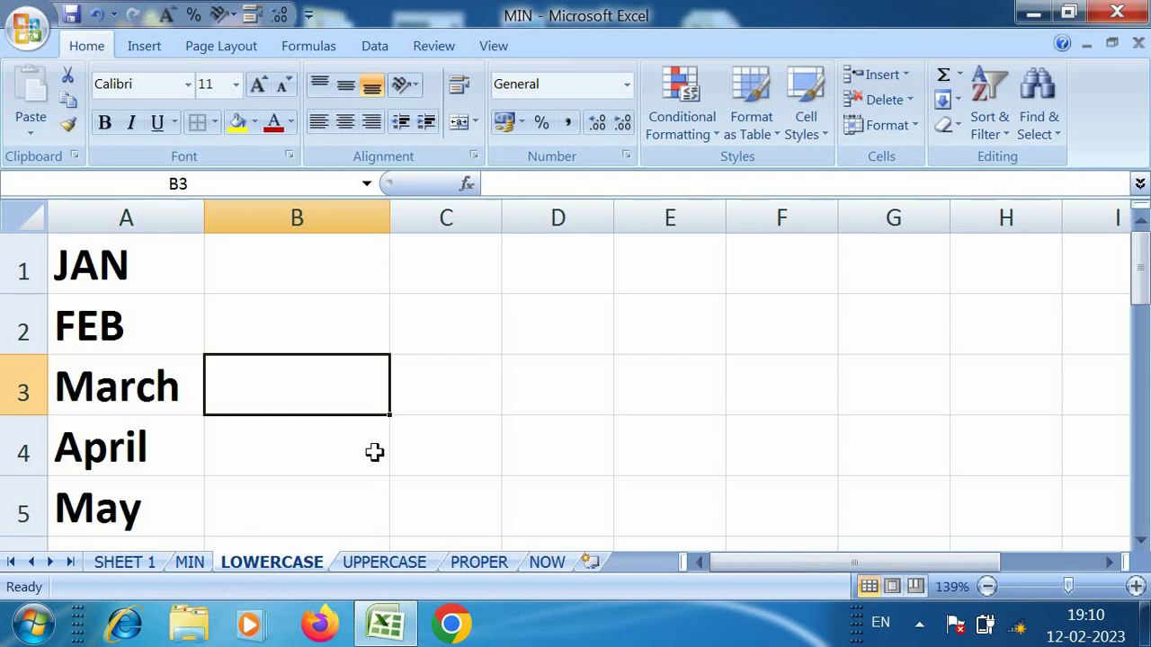
click(151, 268)
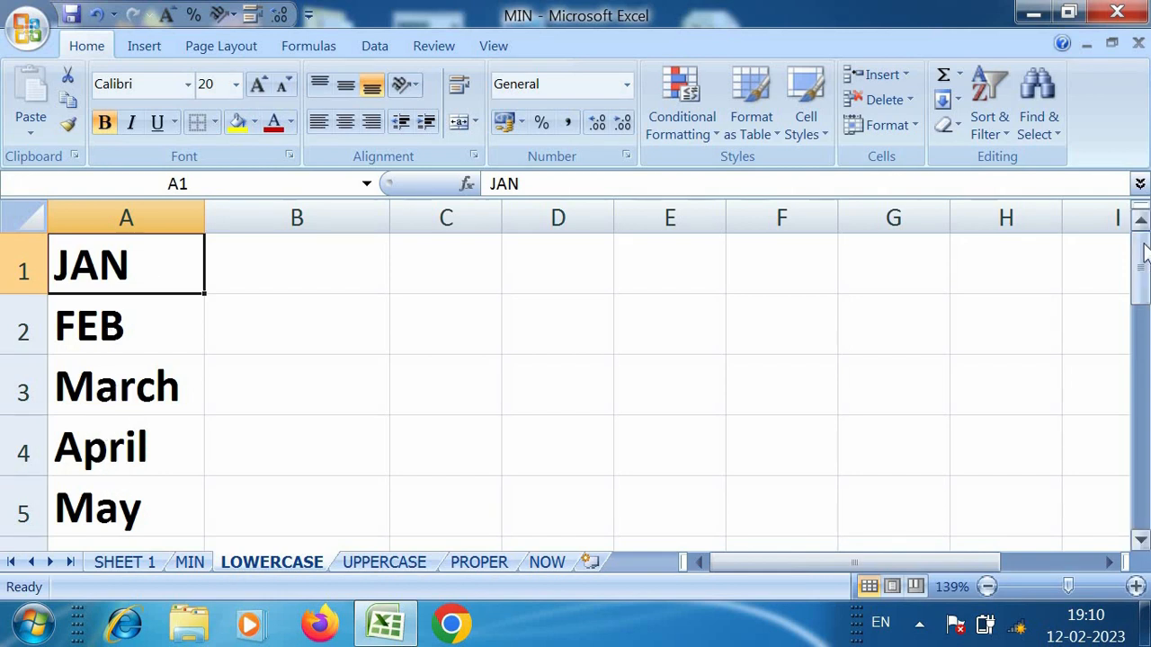
mouse_move(1138, 270)
mouse_down()
mouse_move(1133, 354)
mouse_move(1135, 252)
mouse_up()
click(94, 220)
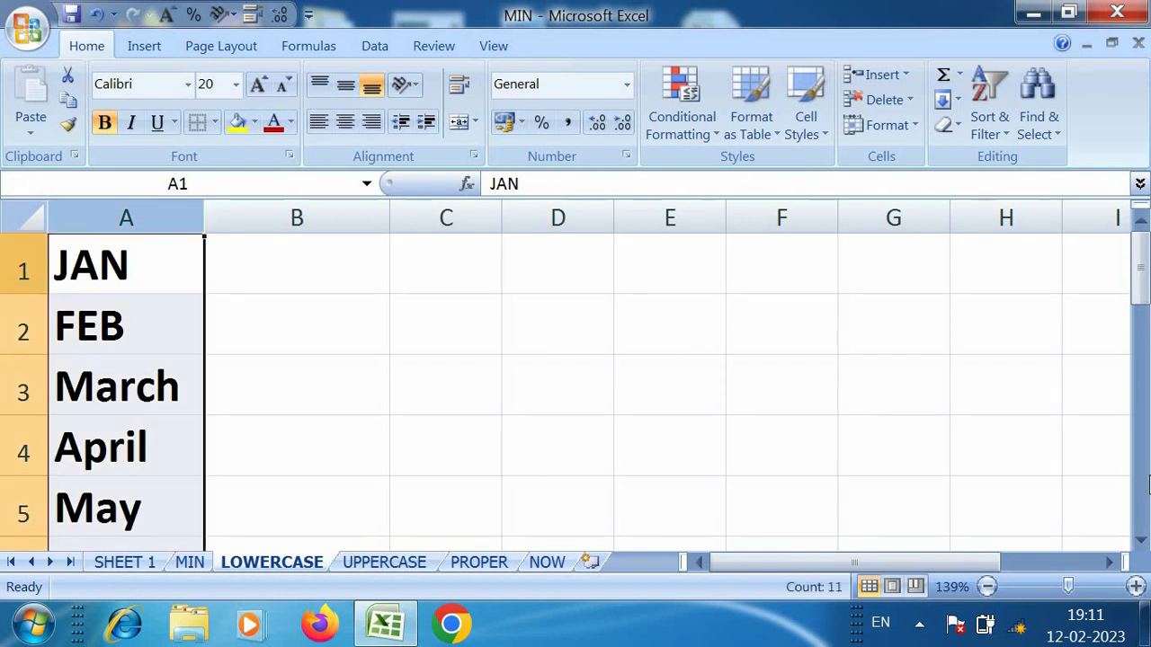
click(244, 362)
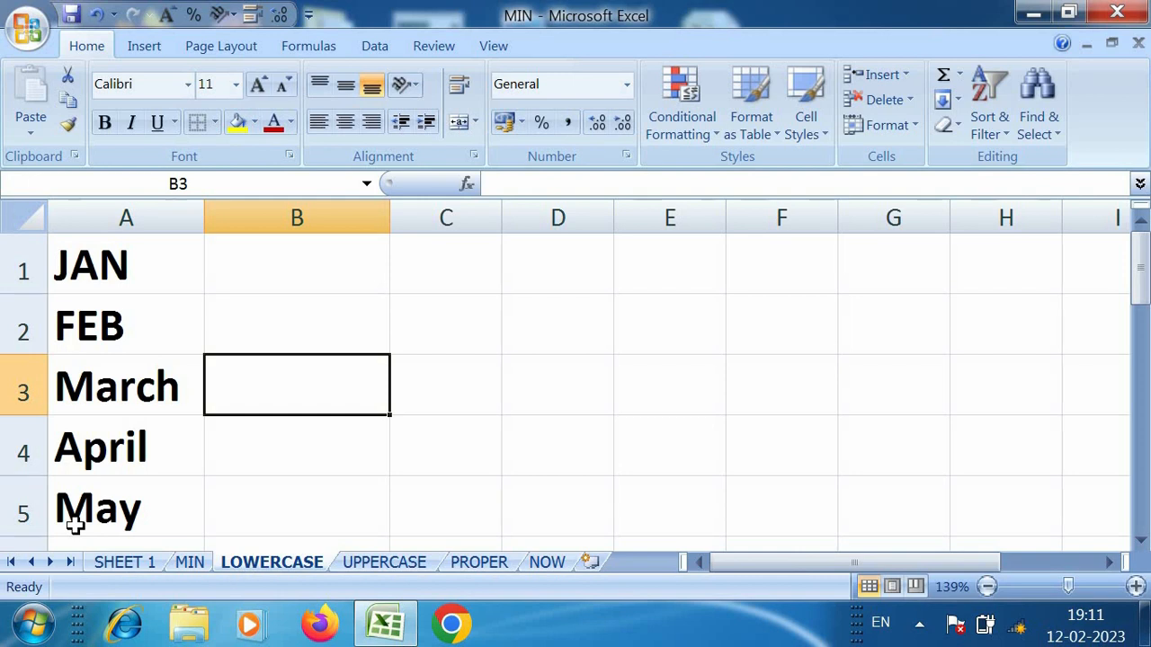
click(144, 272)
click(101, 438)
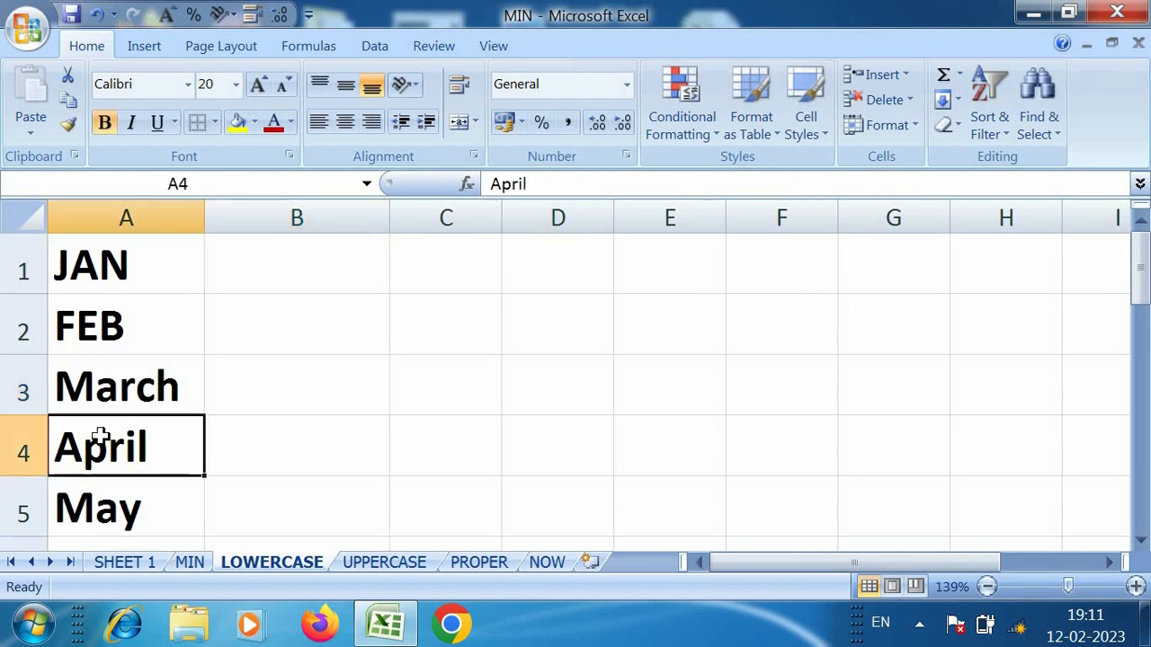
Enter a LOWER formula in cell B3 that converts the month names in A1:A11 to lowercase.
click(278, 390)
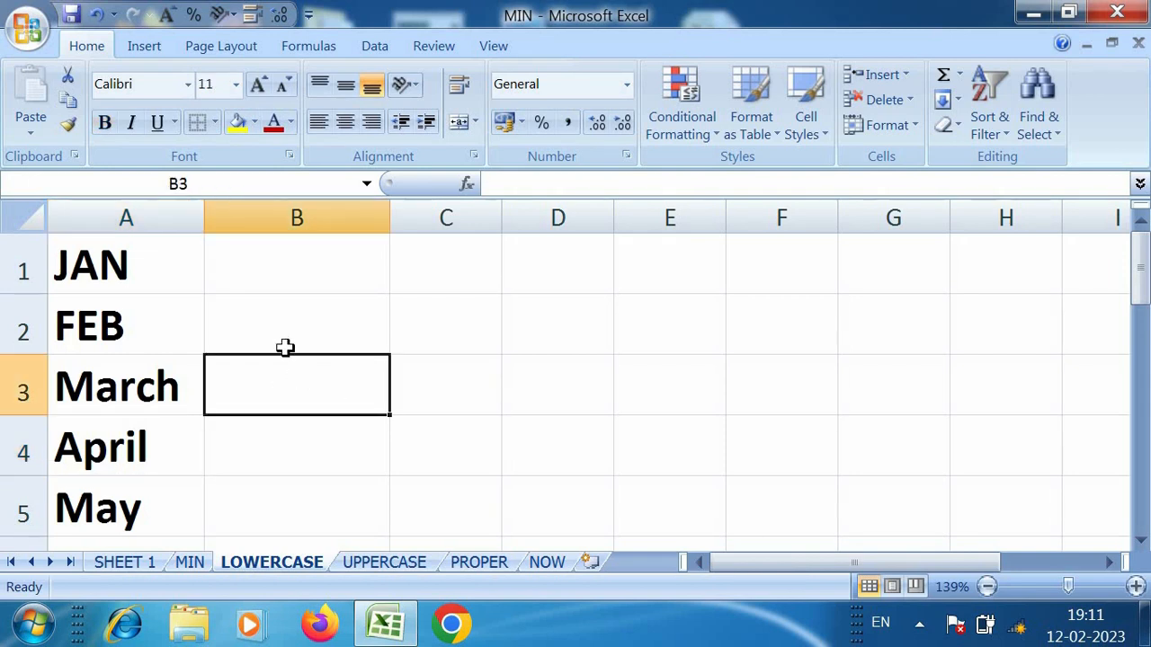
text(=)
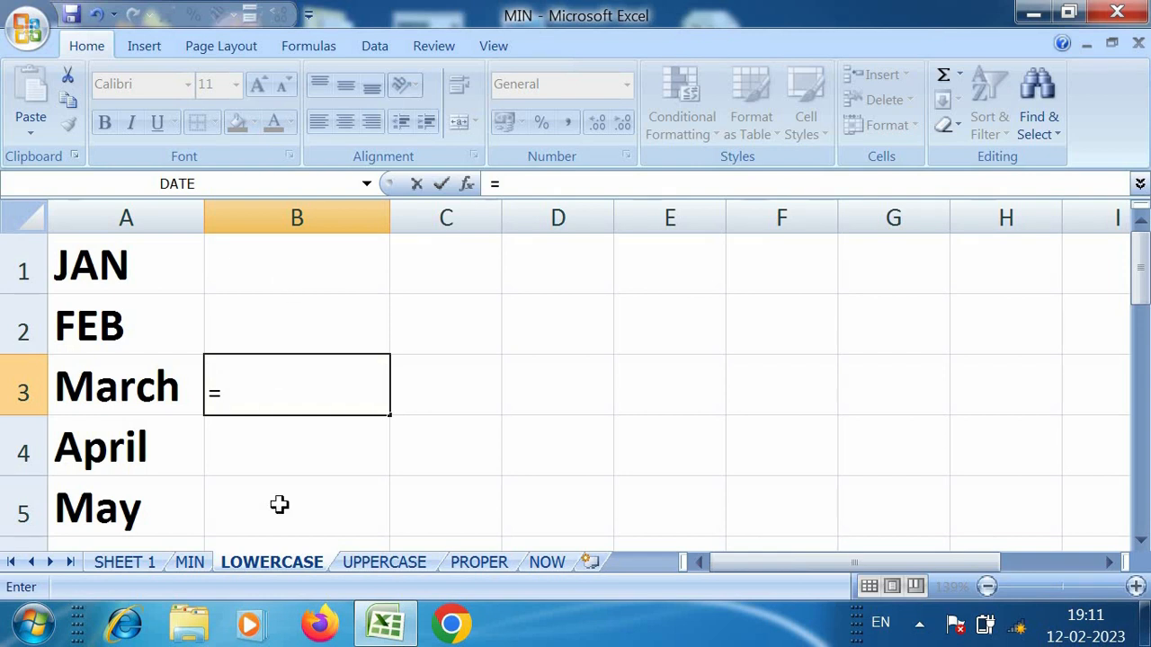
text(LOWER)
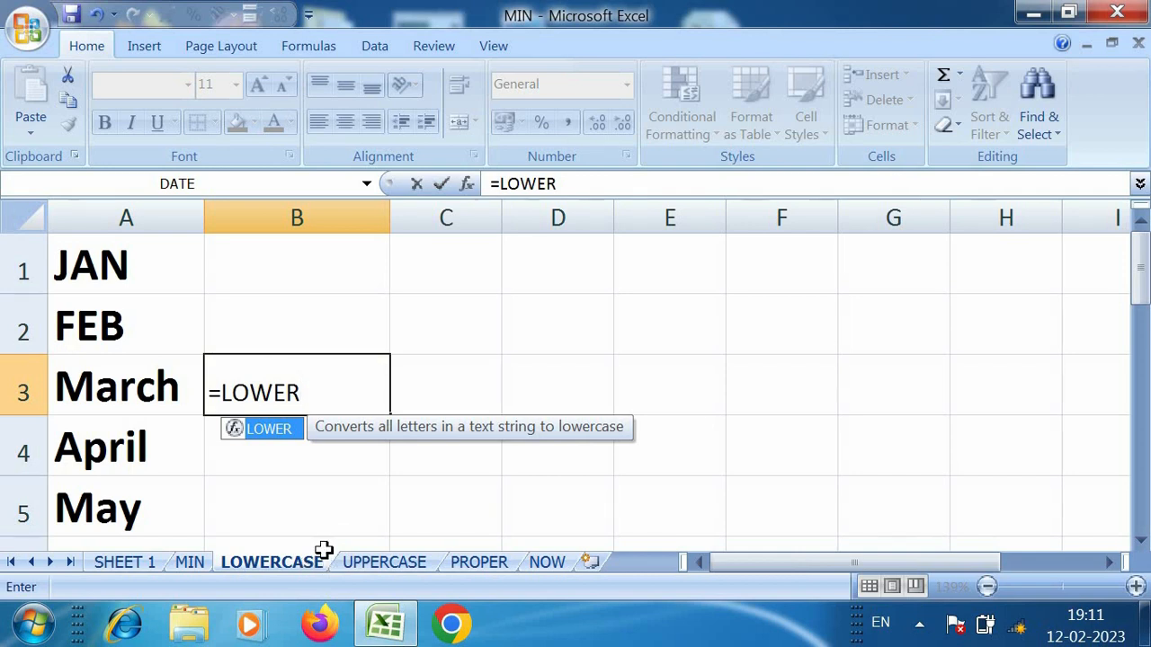
text(()
drag(132, 267, 162, 336)
key(Return)
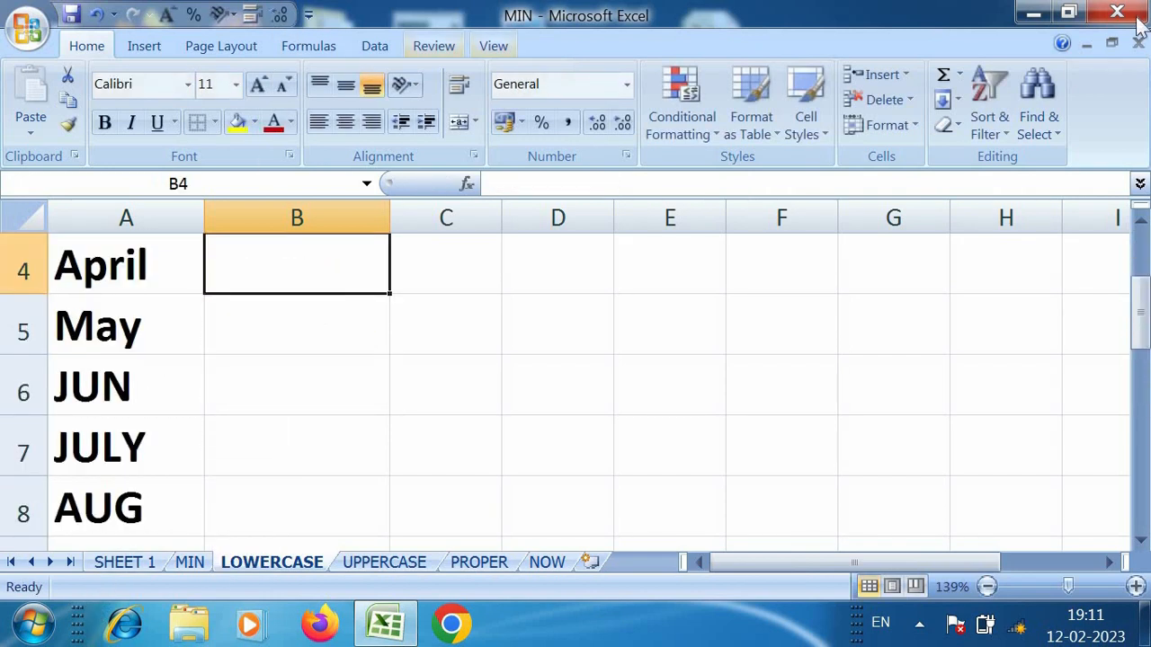
drag(1142, 284, 1142, 270)
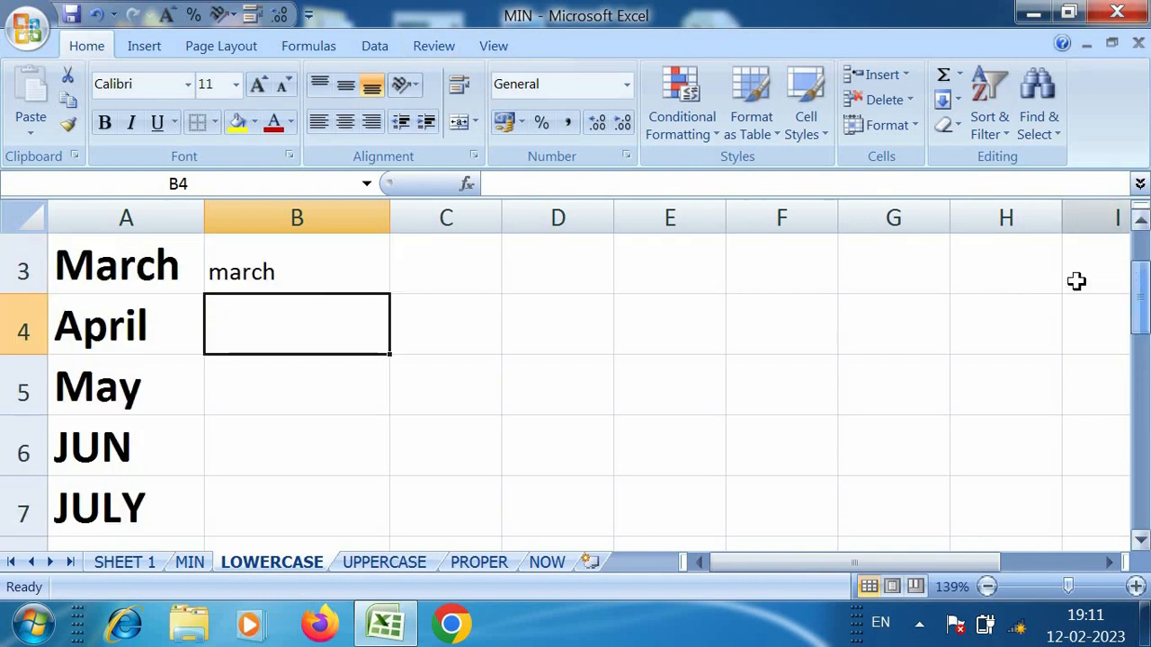
Format cell B3 with font size 24 and dark red text.
click(316, 259)
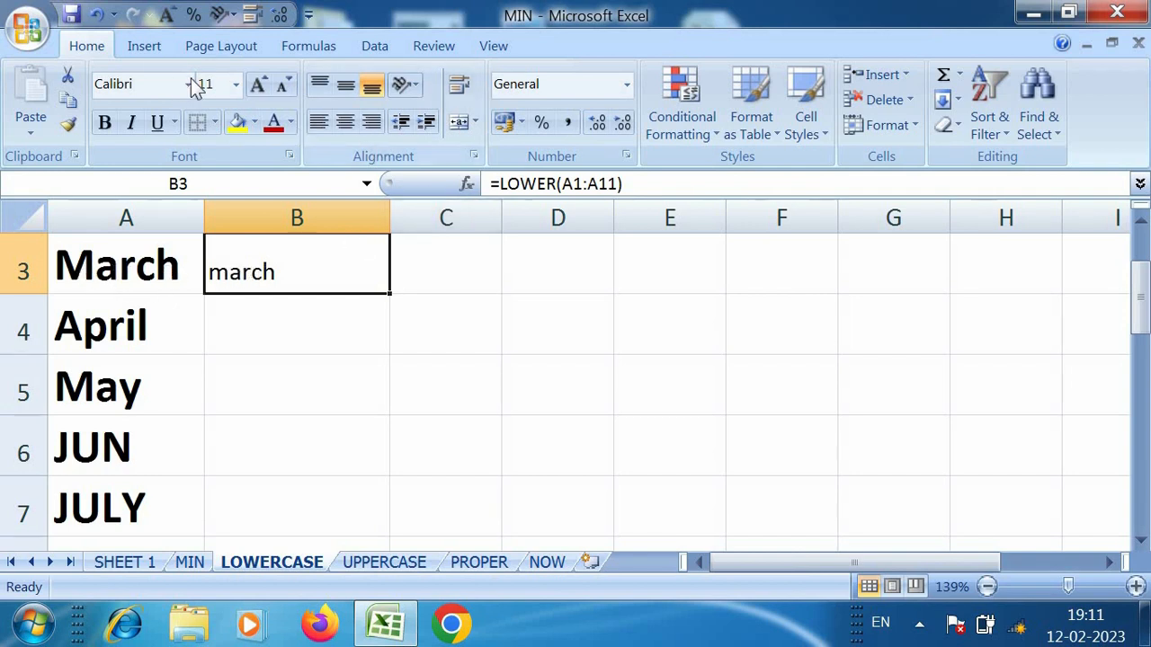
click(258, 85)
click(258, 85)
click(258, 85)
click(258, 85)
click(258, 86)
click(258, 85)
click(259, 86)
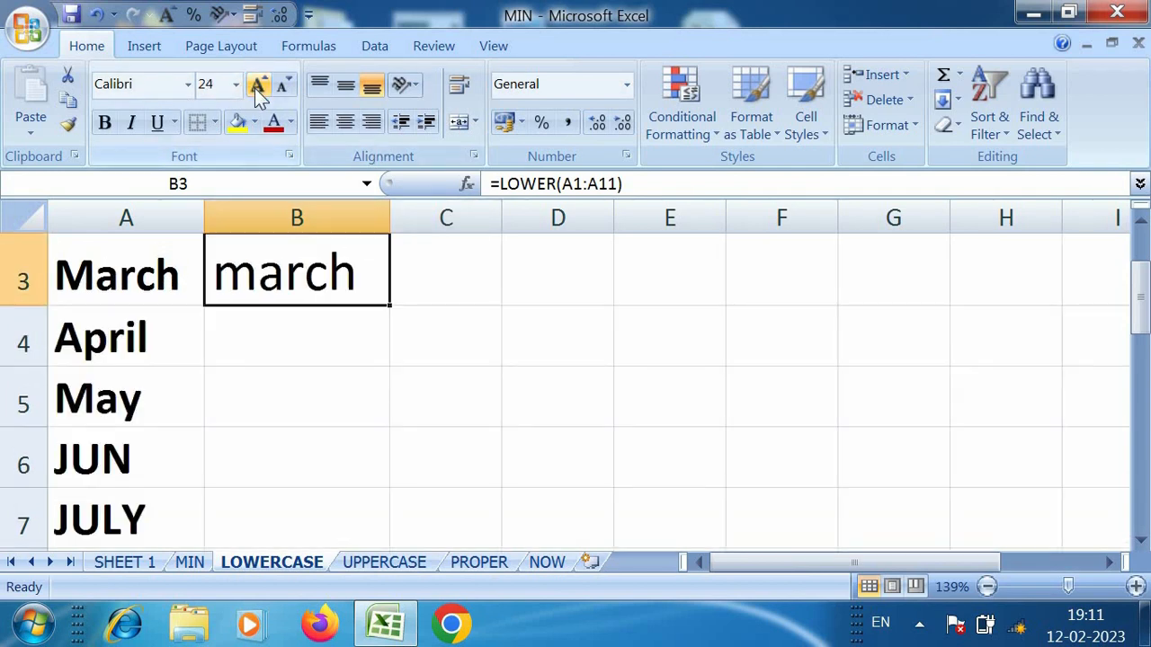
click(291, 123)
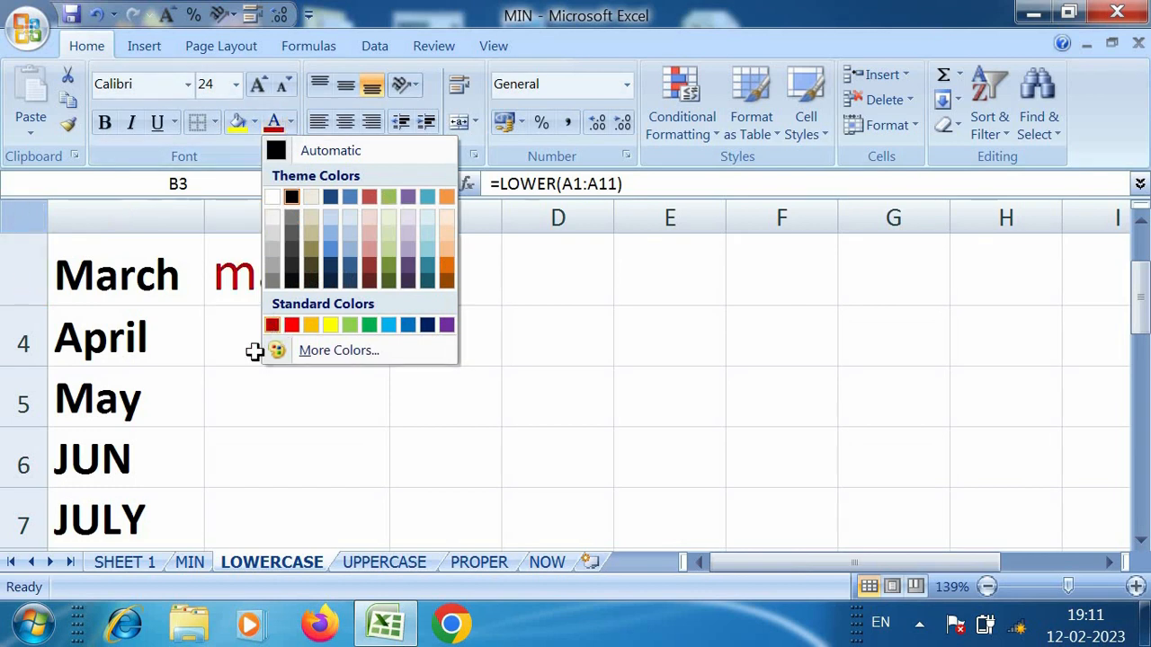
click(271, 324)
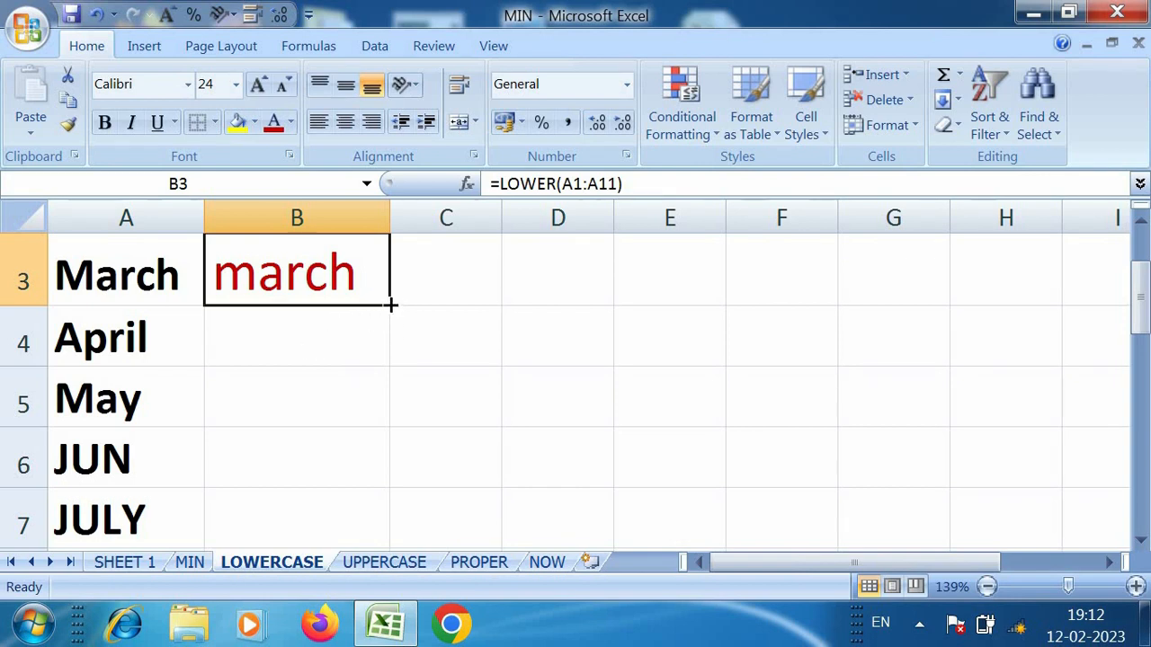
Copy the LOWER formula from cell B3 down through cell B11.
drag(1068, 588, 1076, 587)
drag(499, 335, 486, 382)
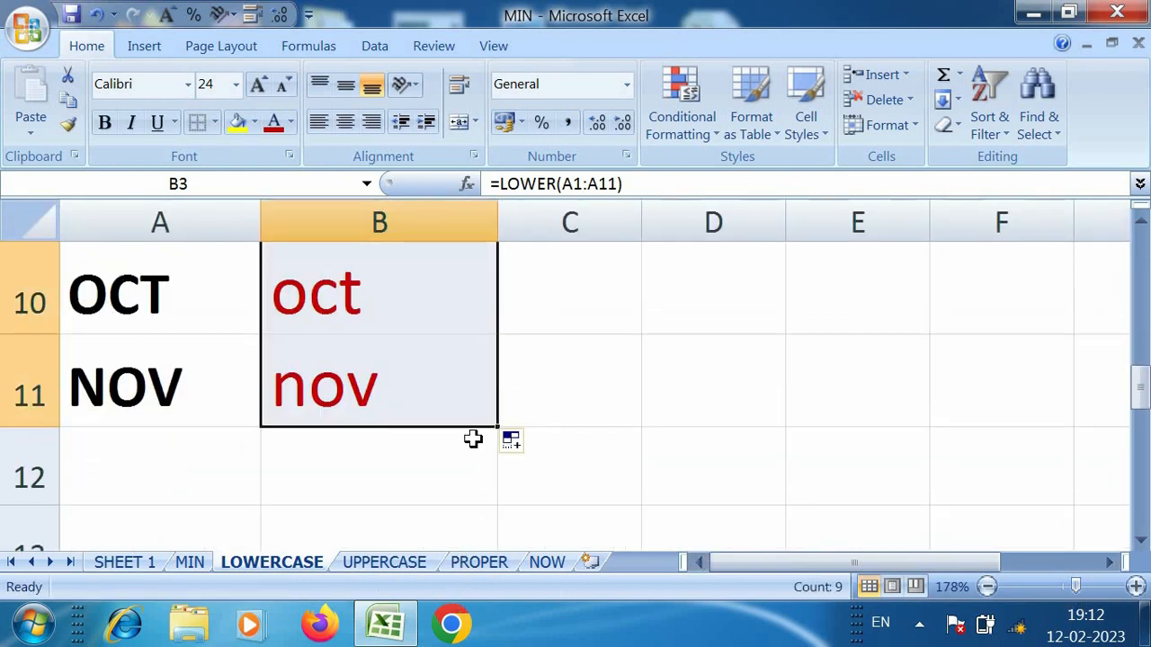
drag(1140, 389, 1142, 293)
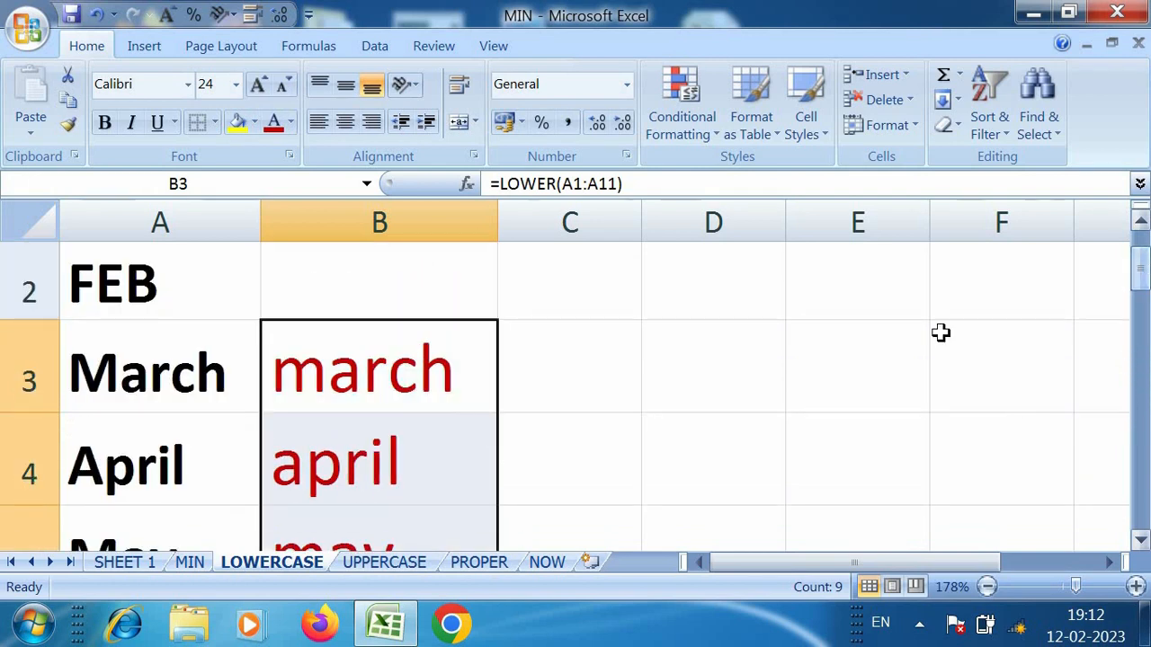
click(460, 432)
Open the UPPERCASE sheet, set the font size of column A to 22 and look through its month names.
key(ctrl+Page_Down)
drag(1142, 368, 1142, 324)
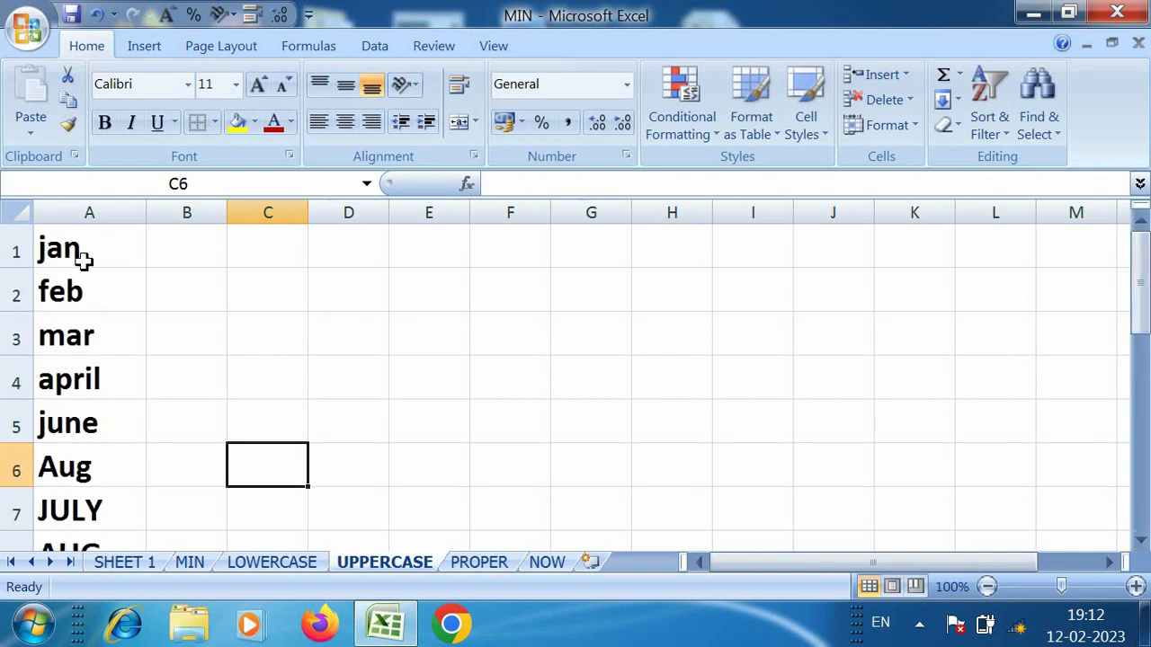
click(93, 216)
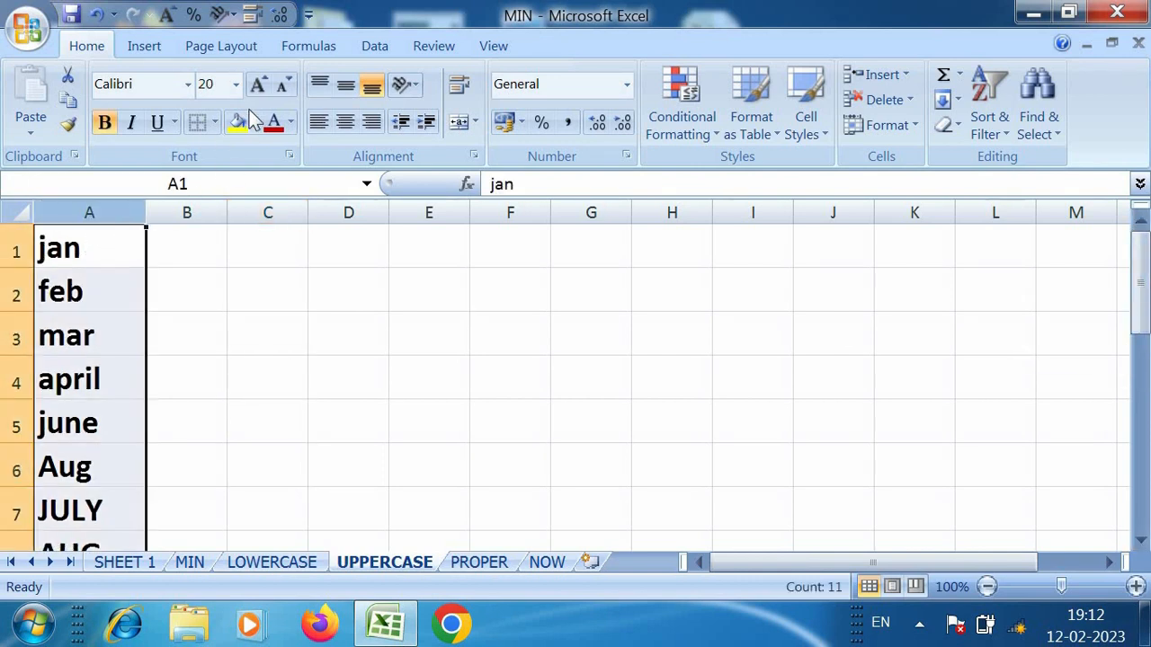
click(258, 84)
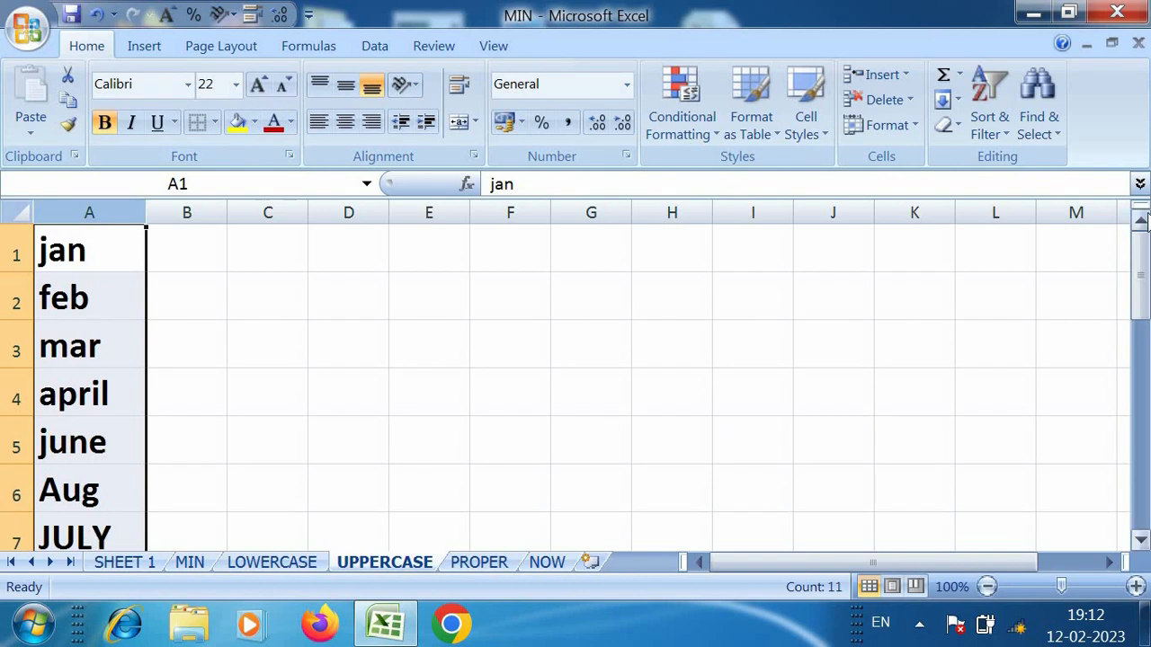
drag(1140, 273, 1141, 319)
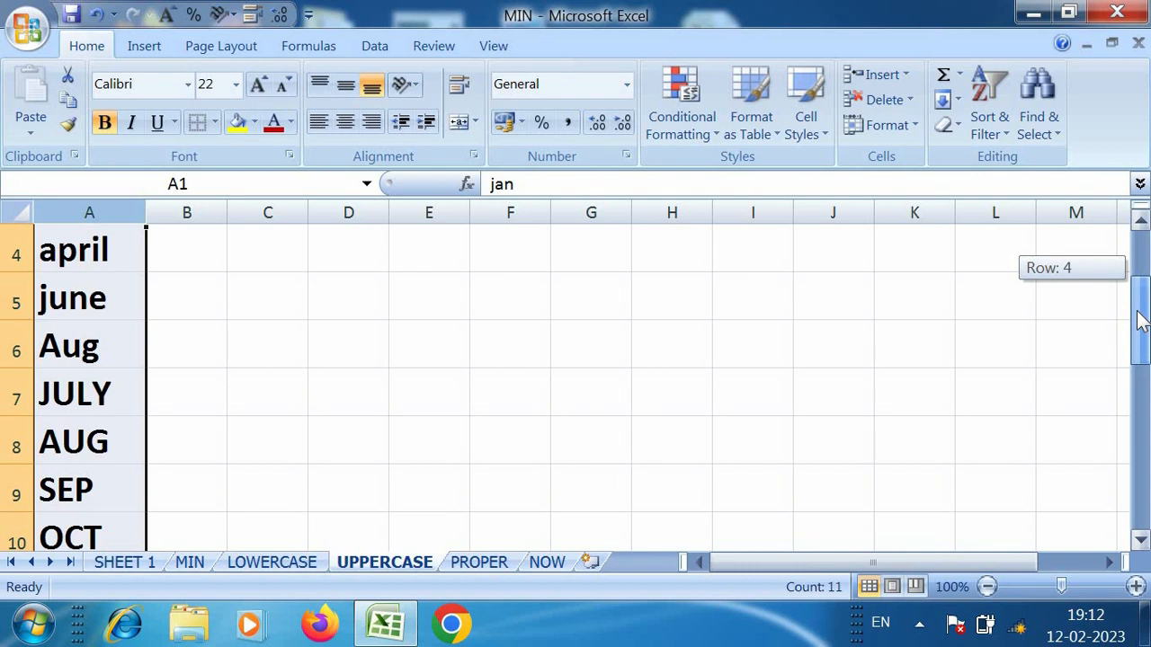
drag(1142, 286, 1145, 261)
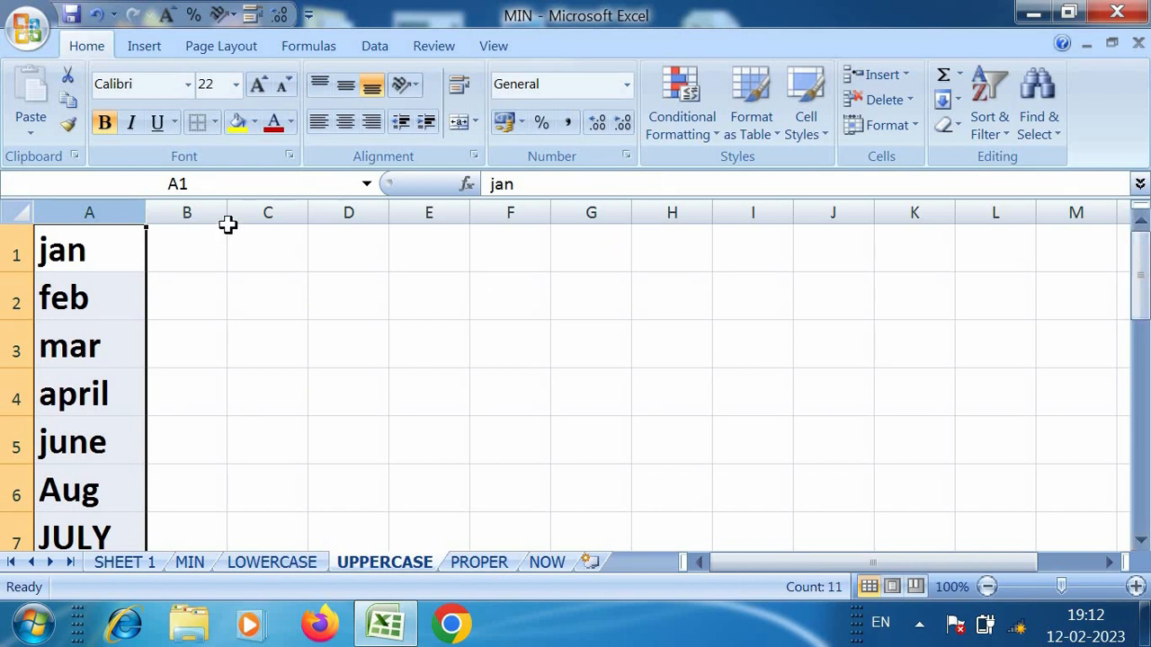
Widen column B to about twice its width and enter the formula =UPPER(A1:A11) in cell B1.
drag(229, 219, 316, 222)
click(293, 296)
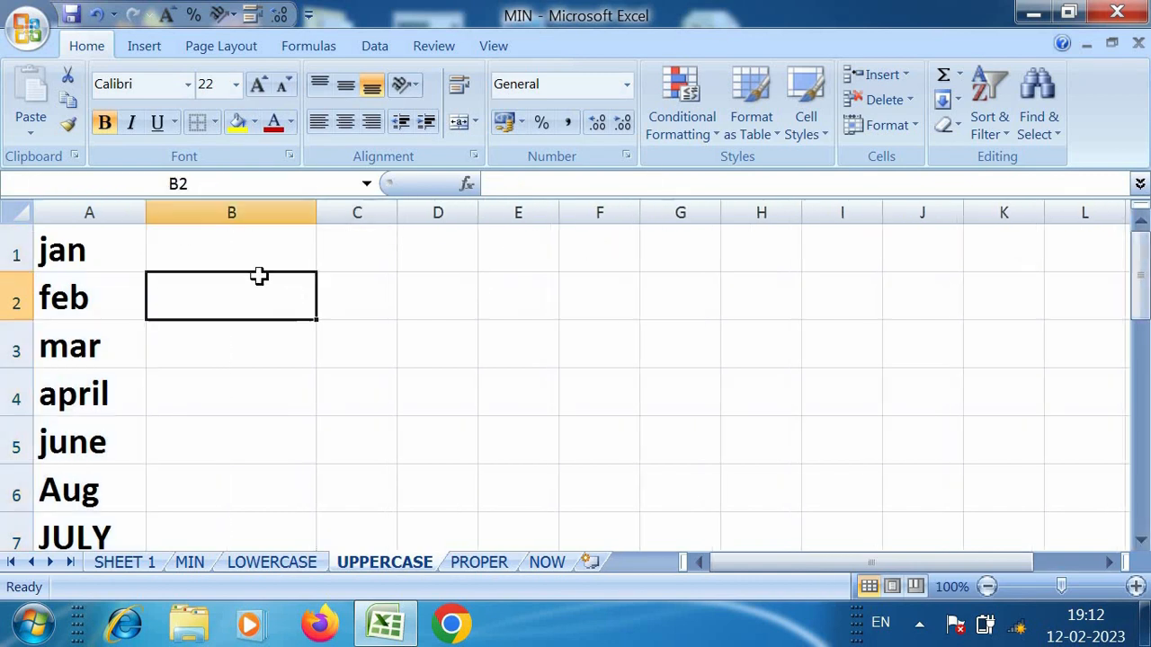
double_click(221, 250)
click(252, 306)
click(244, 257)
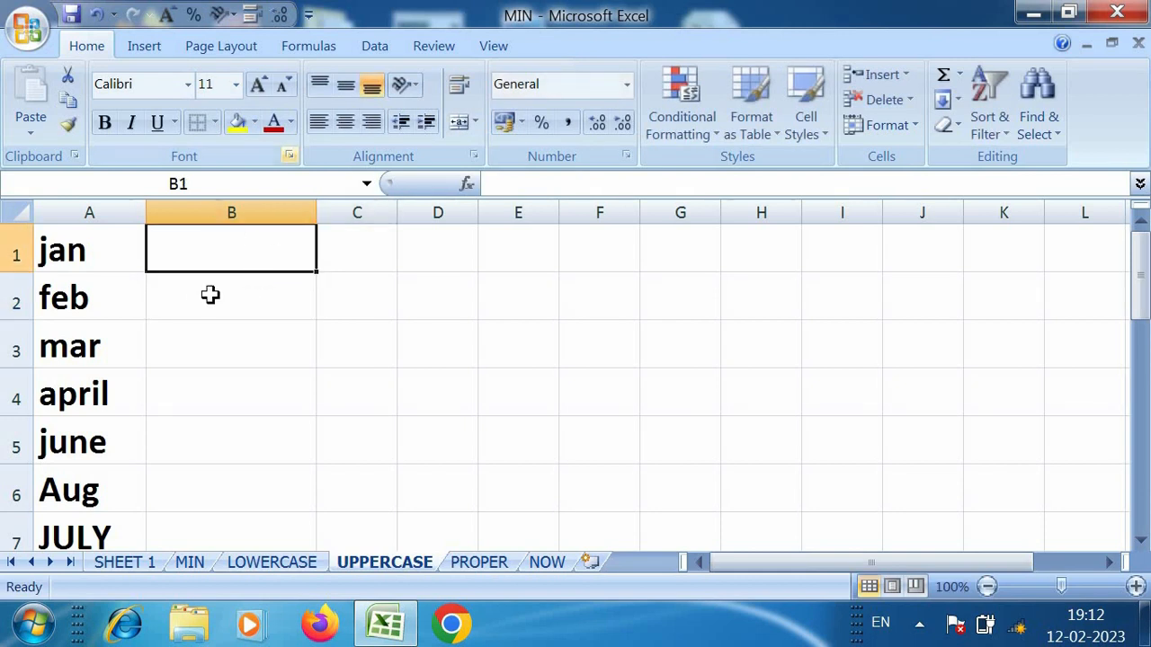
text(=)
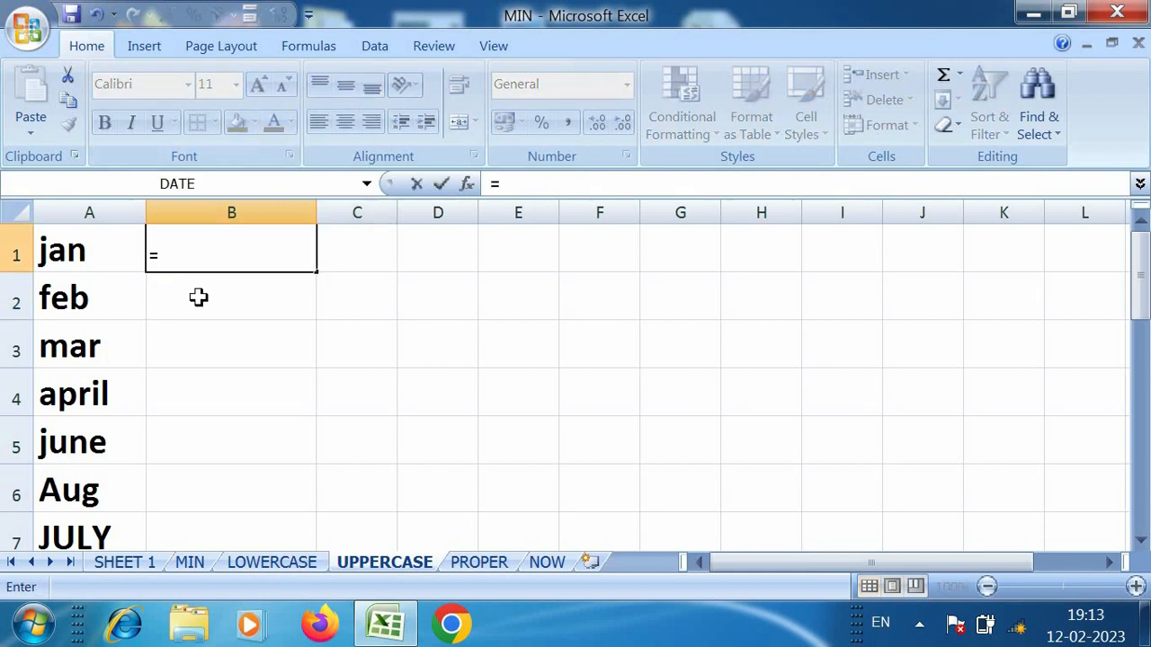
text(UPPER)
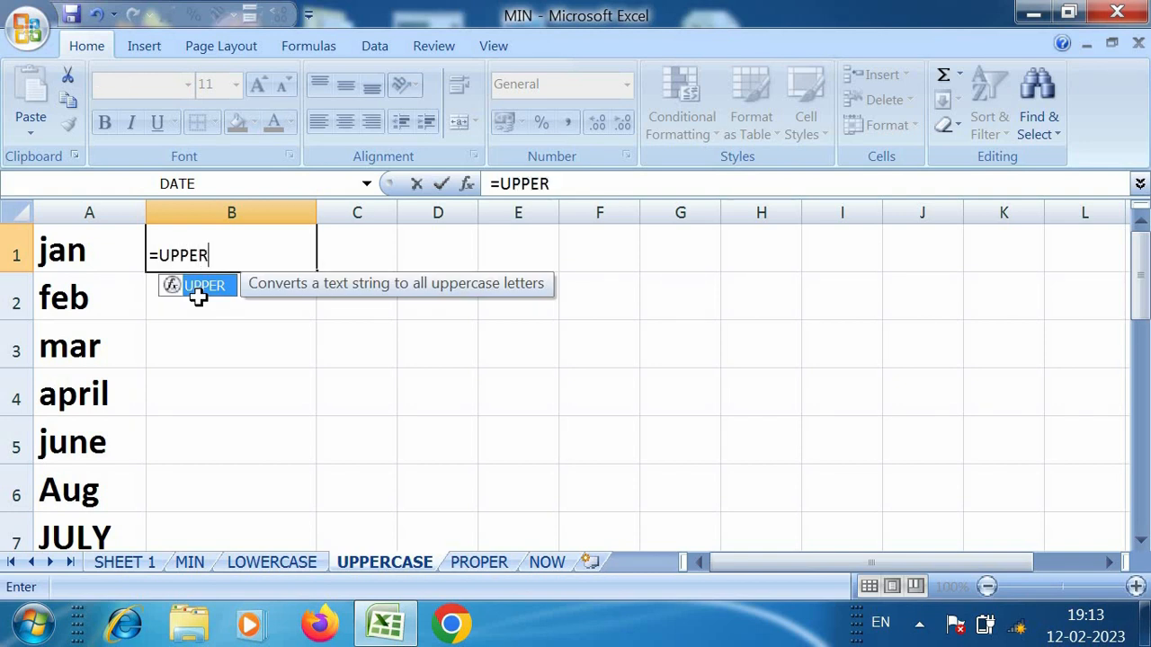
text(()
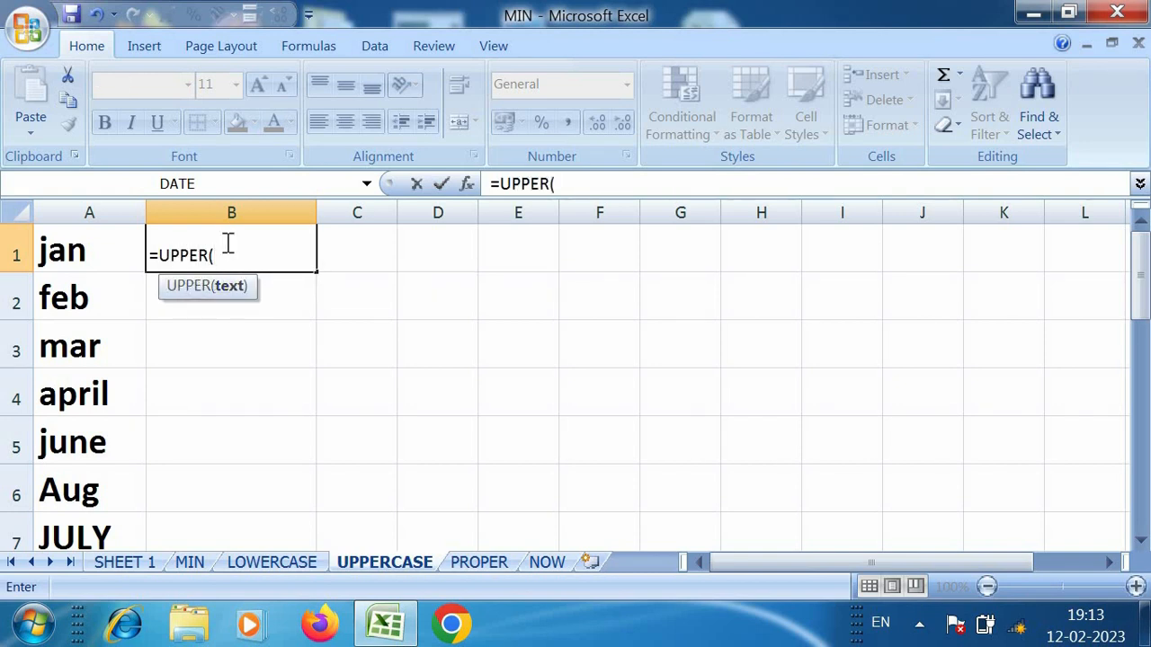
drag(83, 252, 99, 310)
key(Return)
drag(1138, 289, 1138, 270)
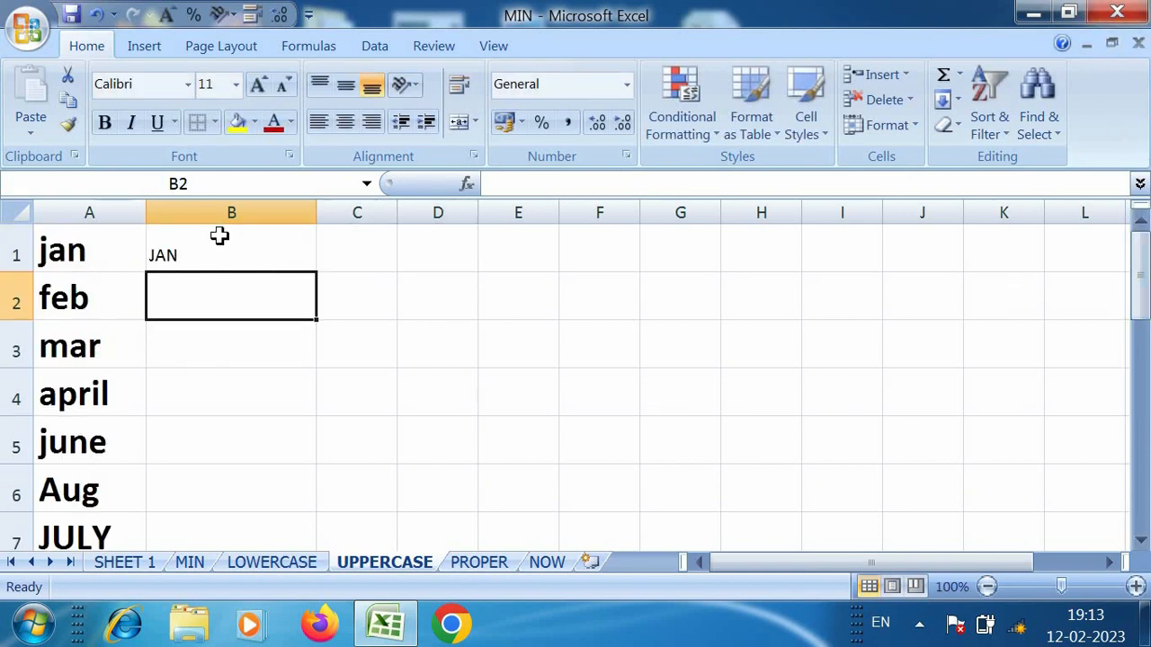
Format cell B1 with dark red text and font size 22.
click(230, 245)
click(290, 122)
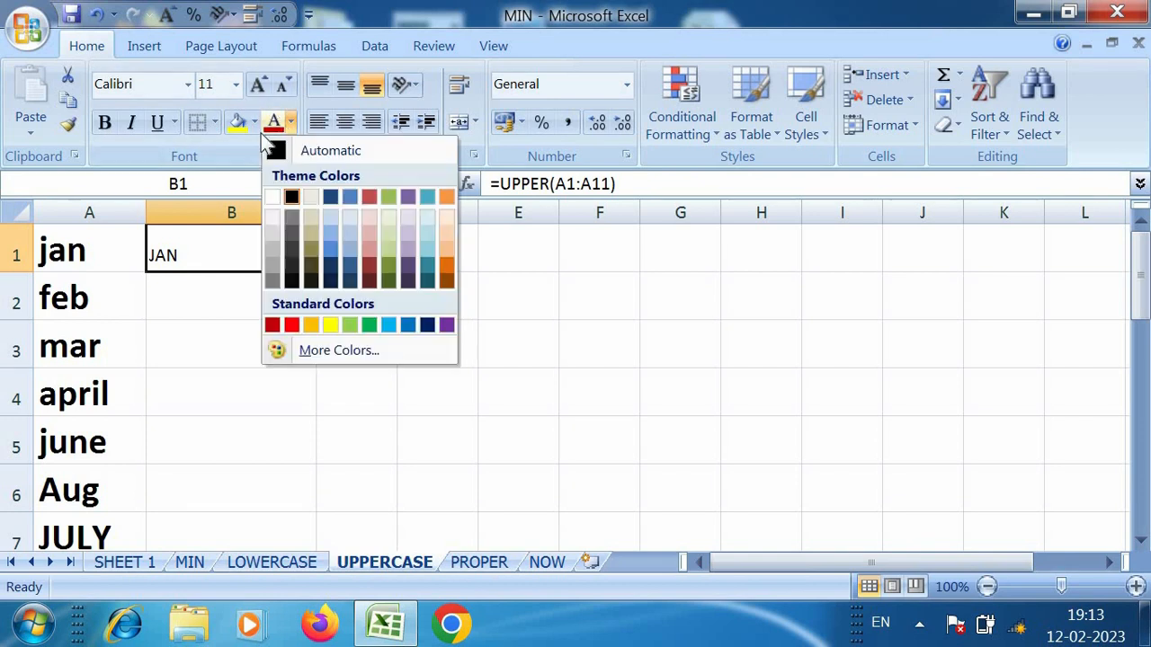
click(272, 324)
click(258, 85)
click(258, 85)
click(258, 86)
click(258, 85)
click(259, 85)
click(258, 85)
Copy the UPPER formula from cell B1 down through cell B11 and check the converted month names.
drag(1062, 587, 1070, 586)
click(286, 426)
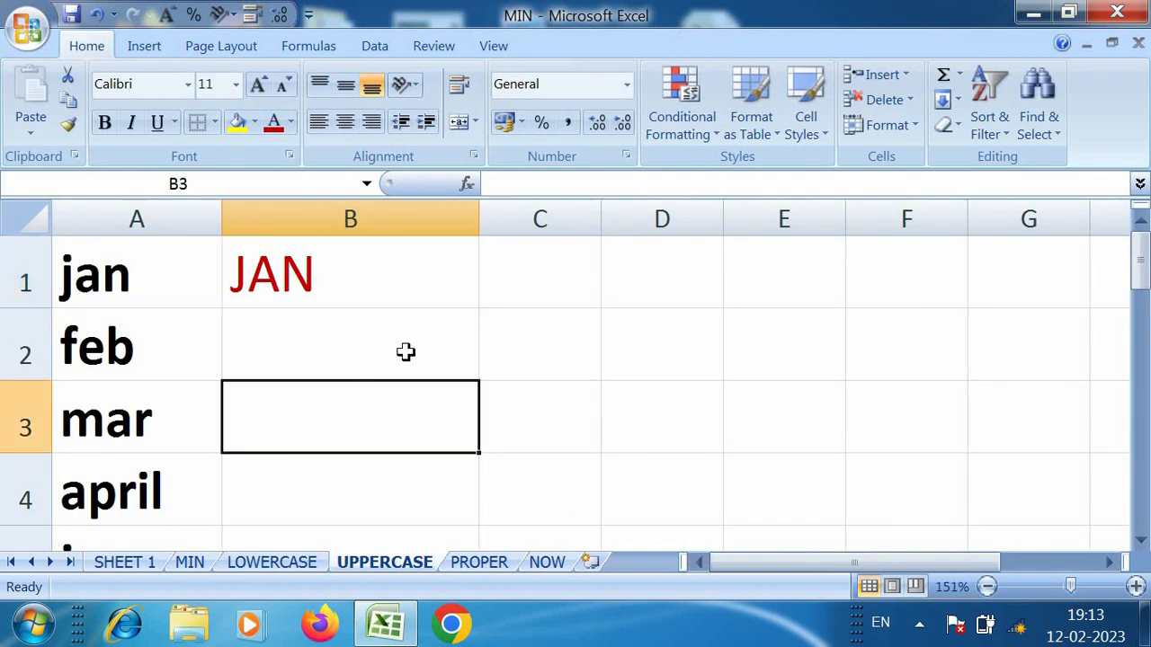
click(439, 281)
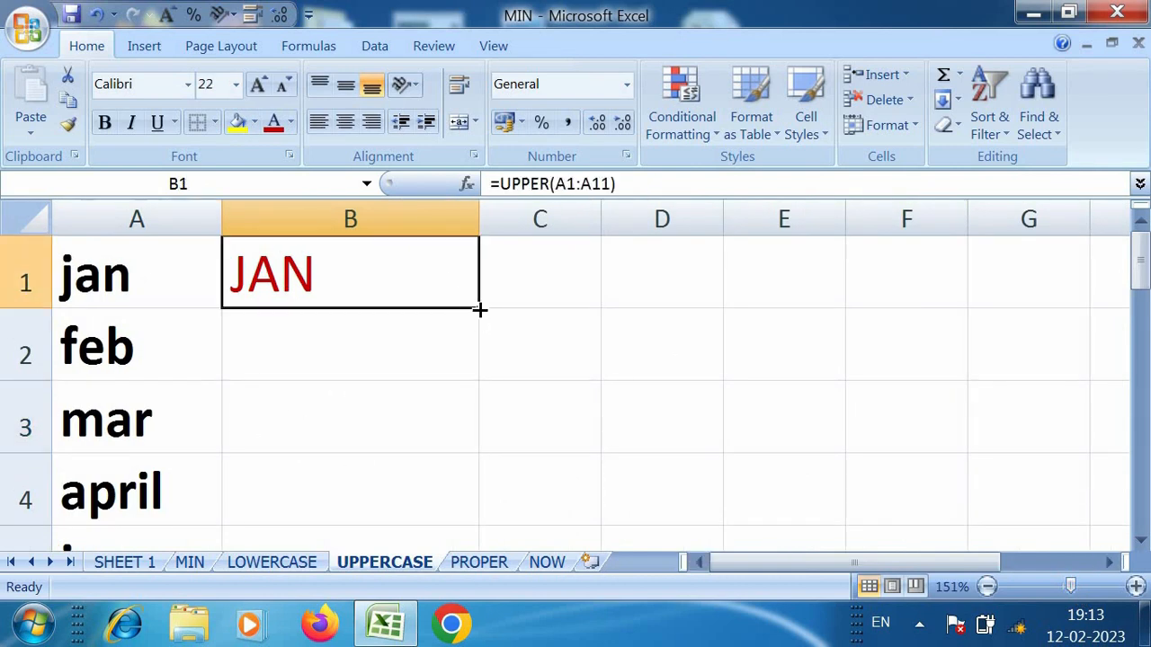
drag(479, 309, 426, 441)
drag(1139, 382, 1140, 284)
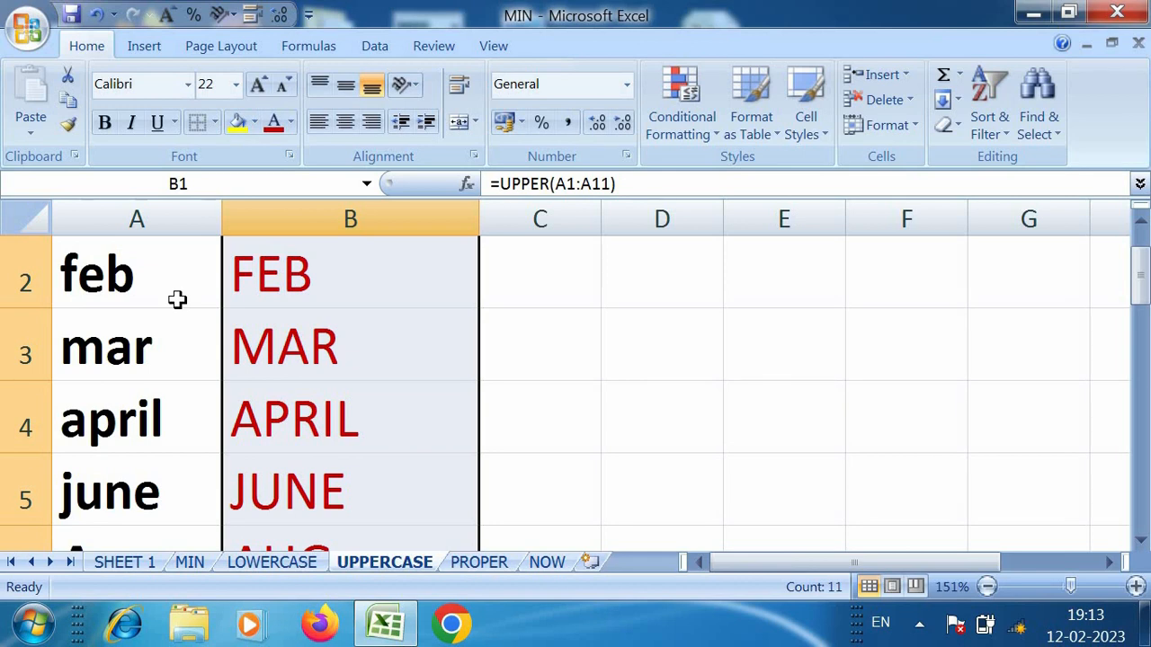
click(403, 305)
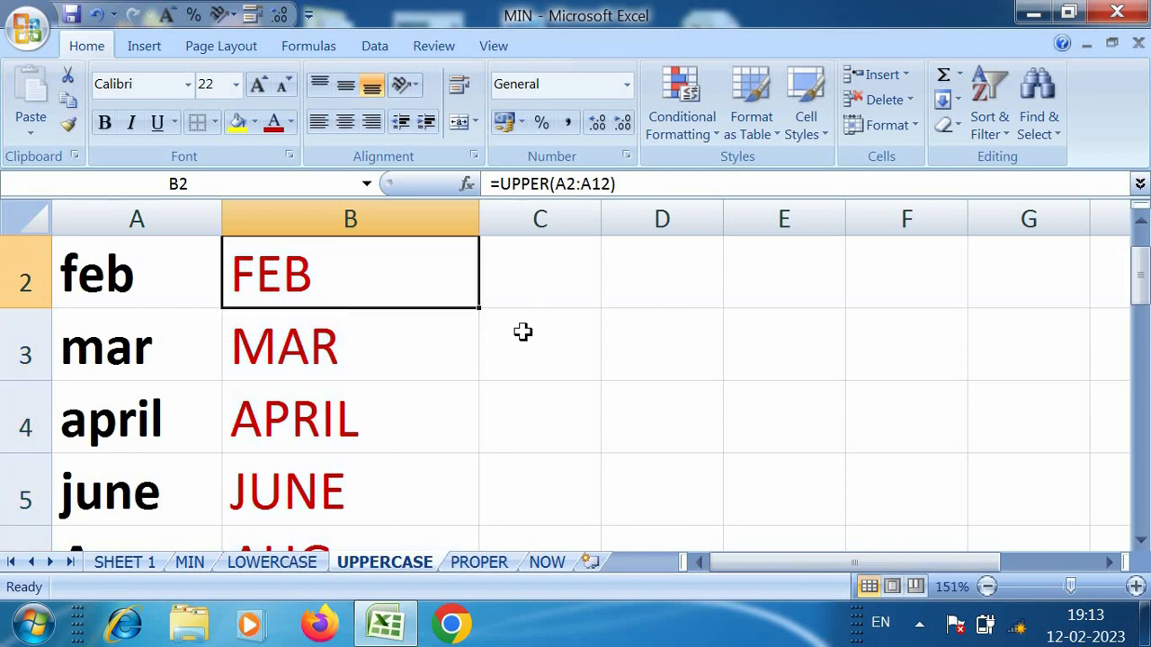
click(519, 393)
Open the PROPER sheet and select cell B1 beside the skill phrases.
click(477, 562)
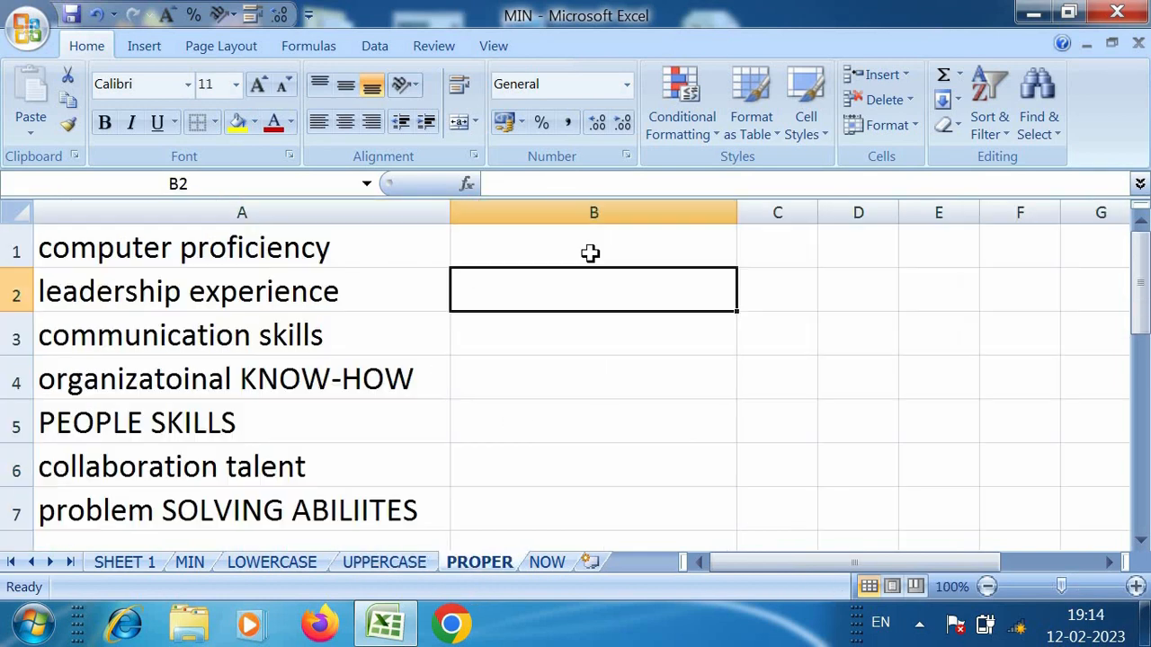
double_click(593, 254)
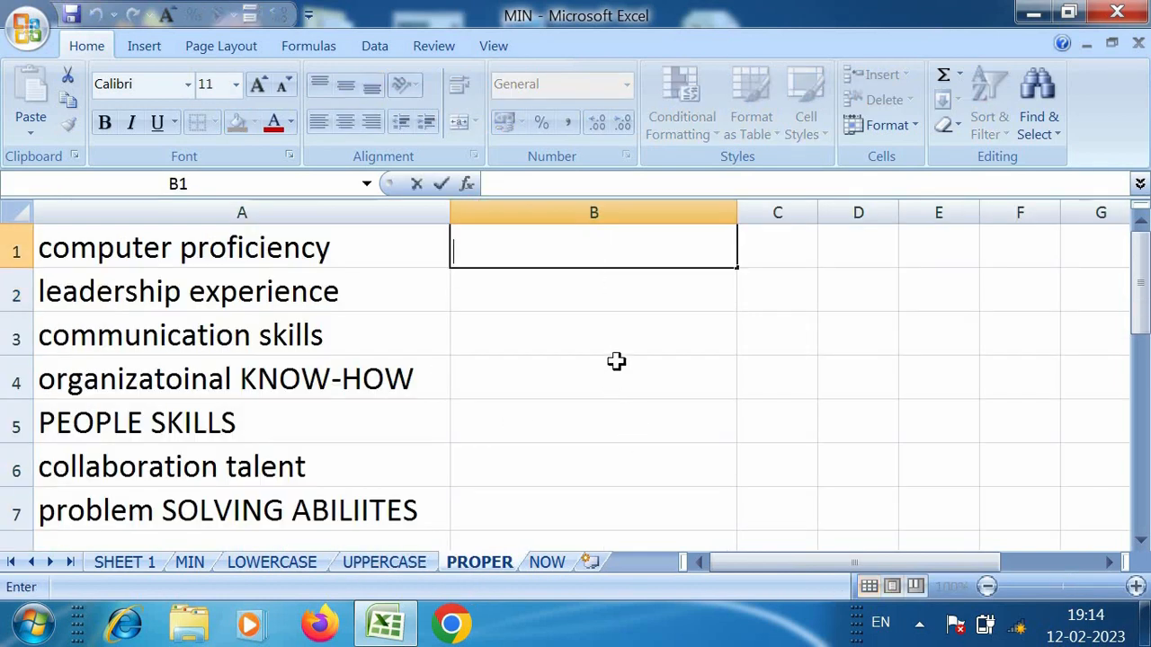
click(616, 378)
click(567, 236)
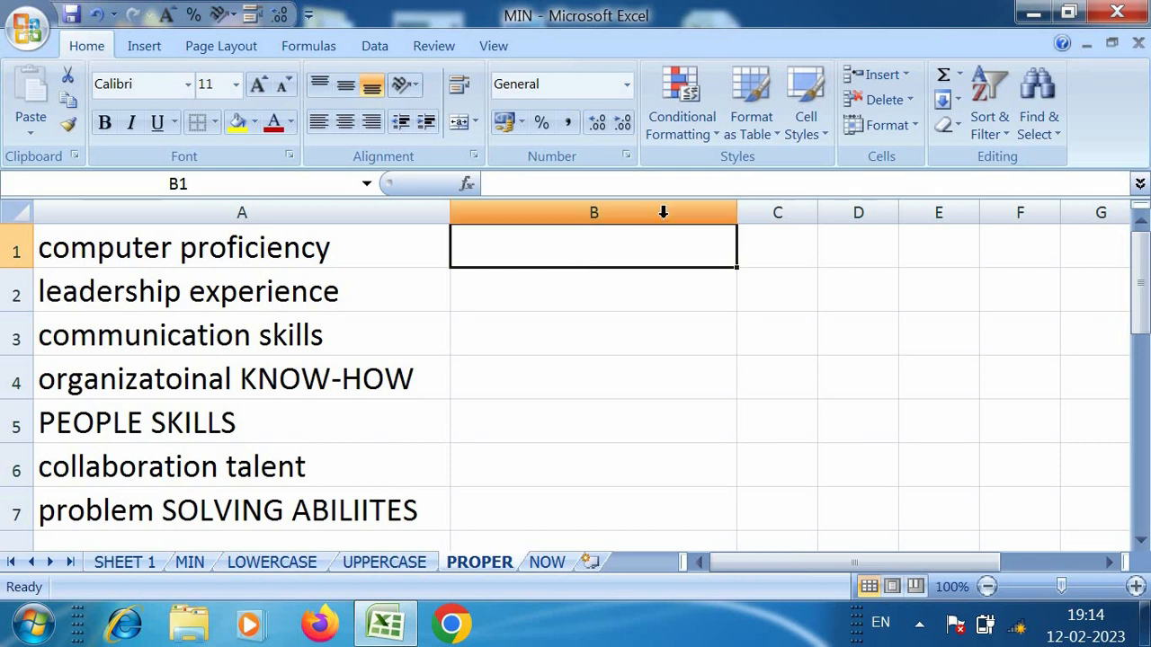
text(=)
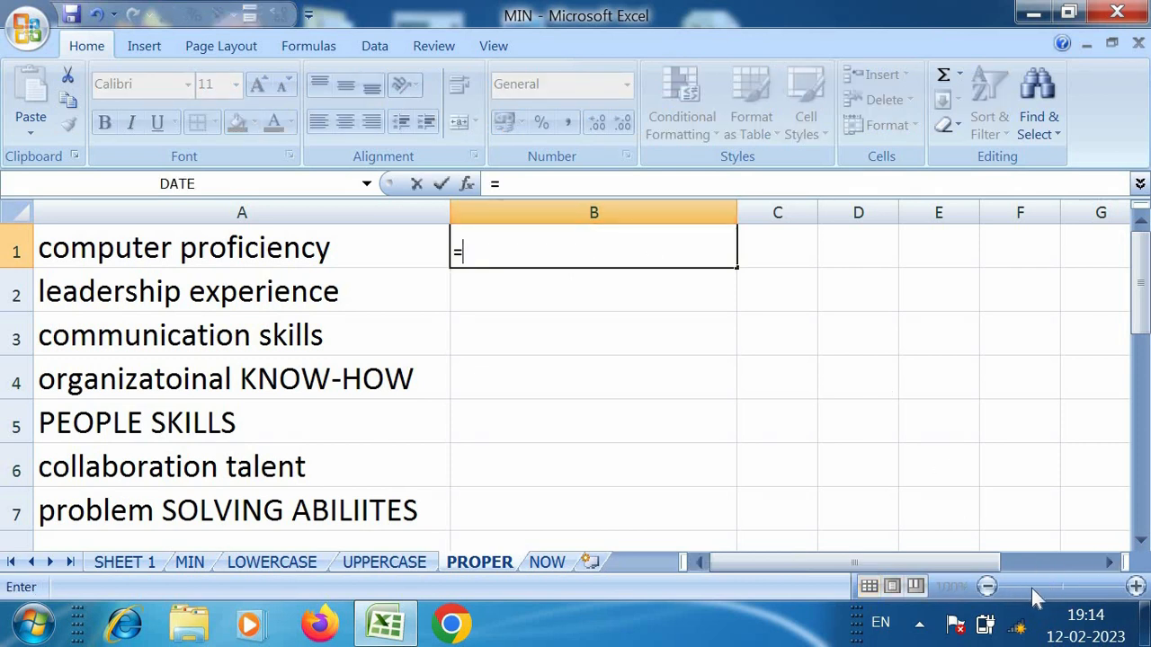
click(855, 432)
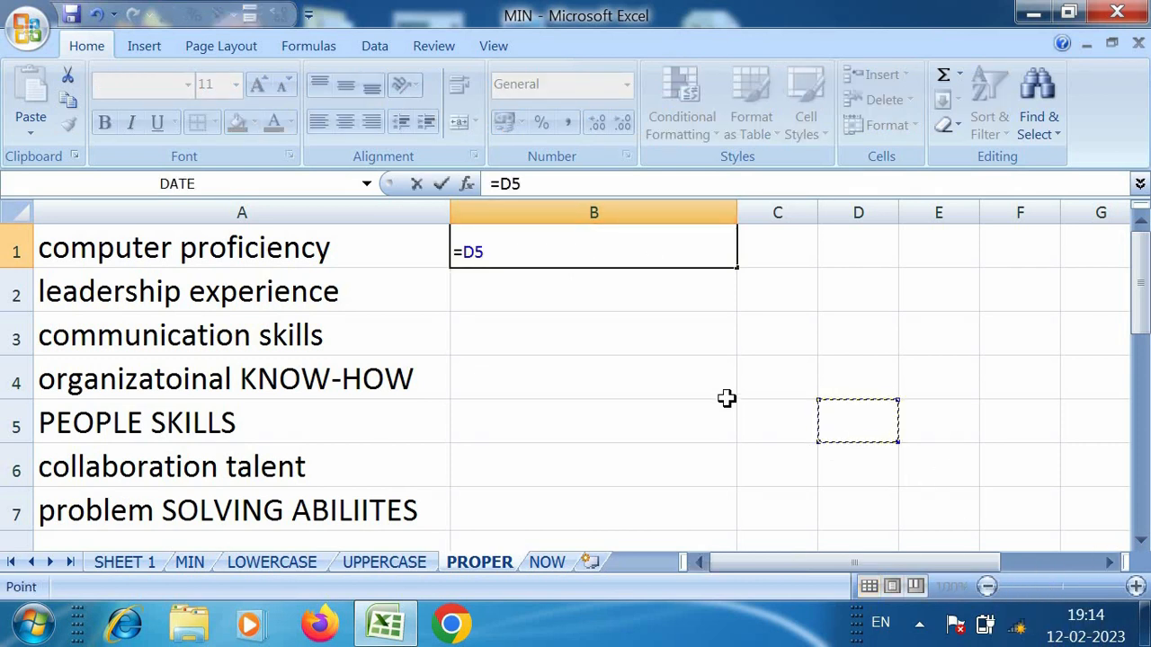
key(Return)
click(540, 251)
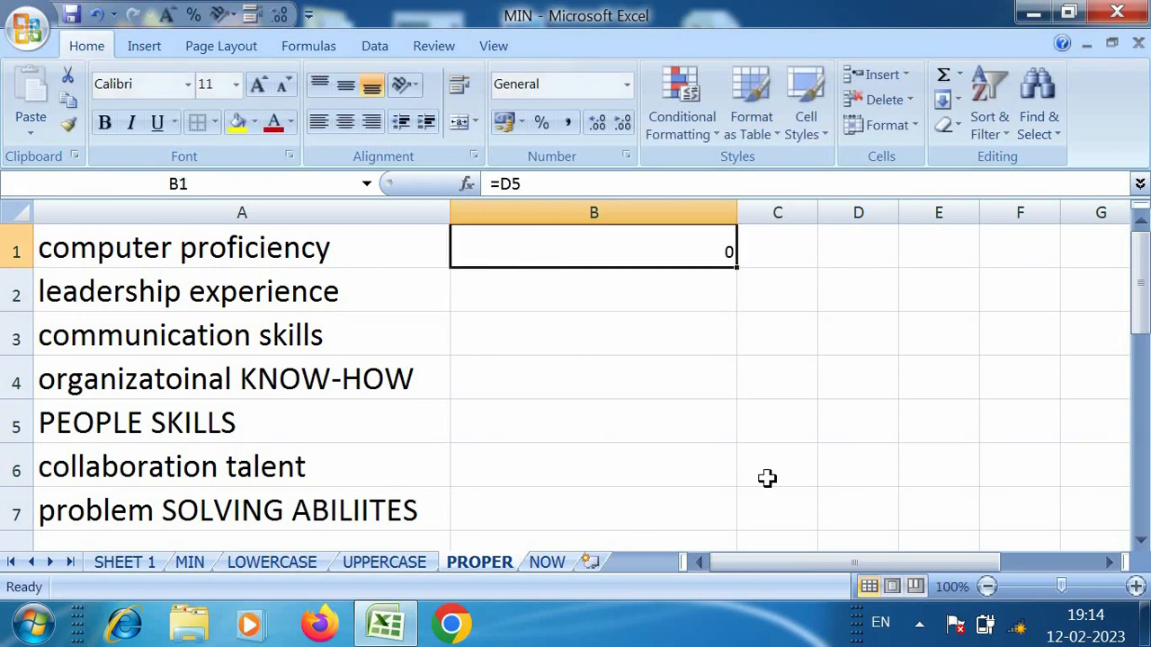
key(Delete)
Examine the inconsistent capitalization of the skill phrases in column A of the PROPER sheet at a larger zoom.
mouse_move(1061, 586)
mouse_down()
mouse_move(1075, 586)
mouse_move(1062, 587)
mouse_up()
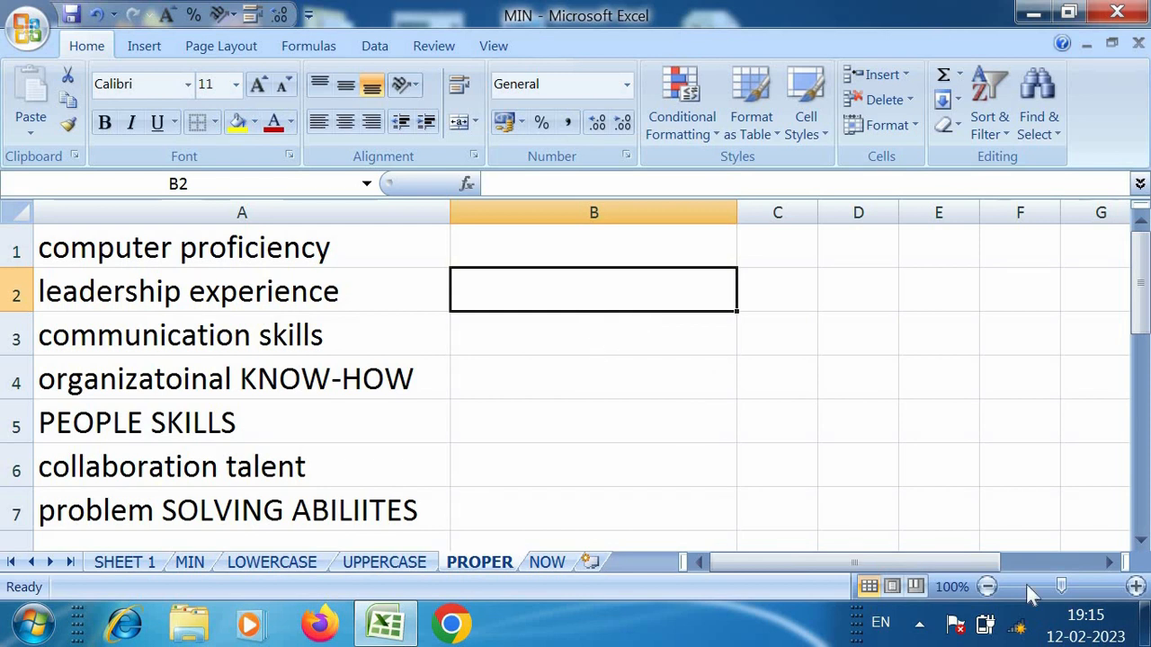
drag(1062, 586, 1067, 585)
click(621, 311)
click(643, 268)
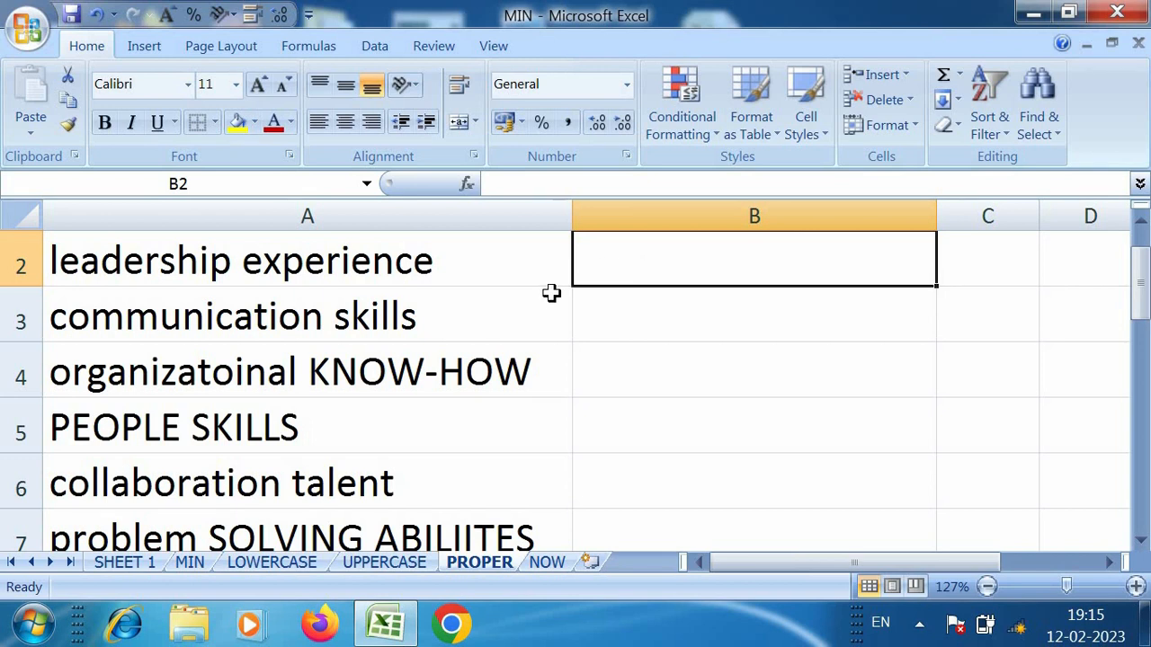
click(202, 306)
click(218, 263)
drag(200, 337, 224, 426)
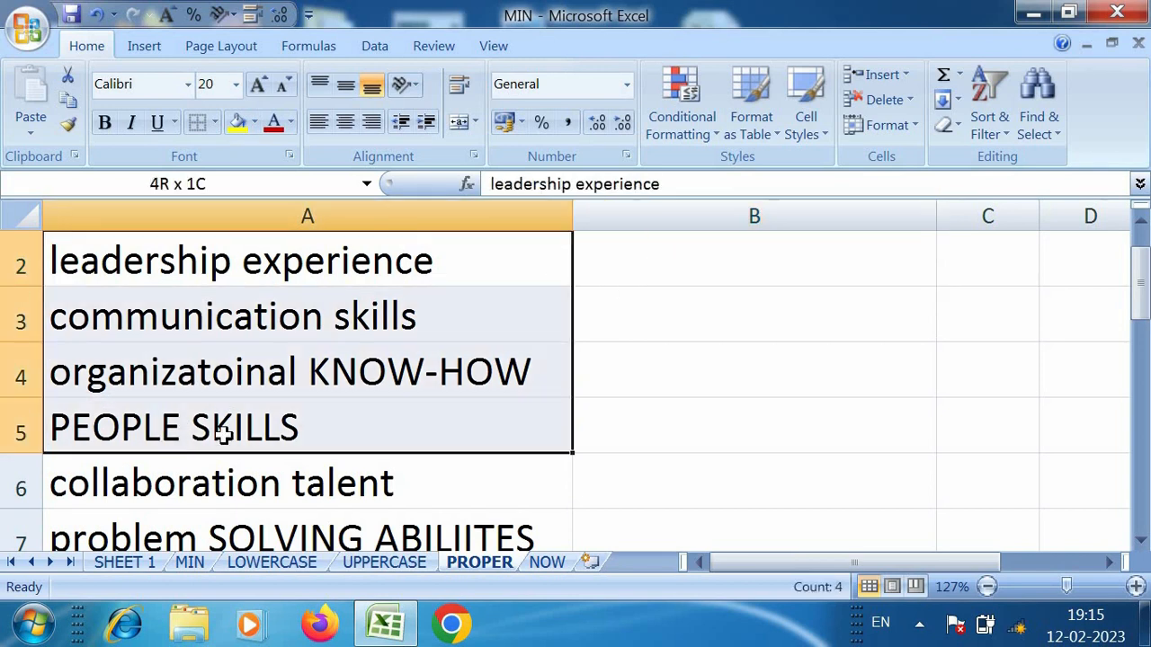
click(248, 376)
click(292, 280)
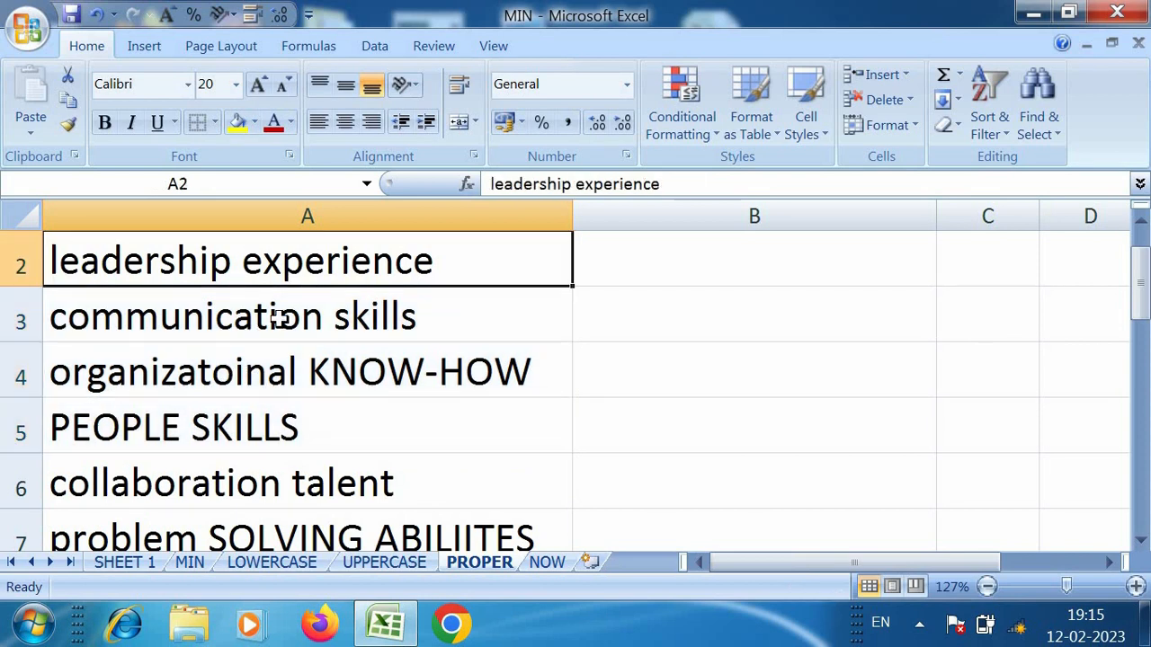
click(331, 360)
click(342, 326)
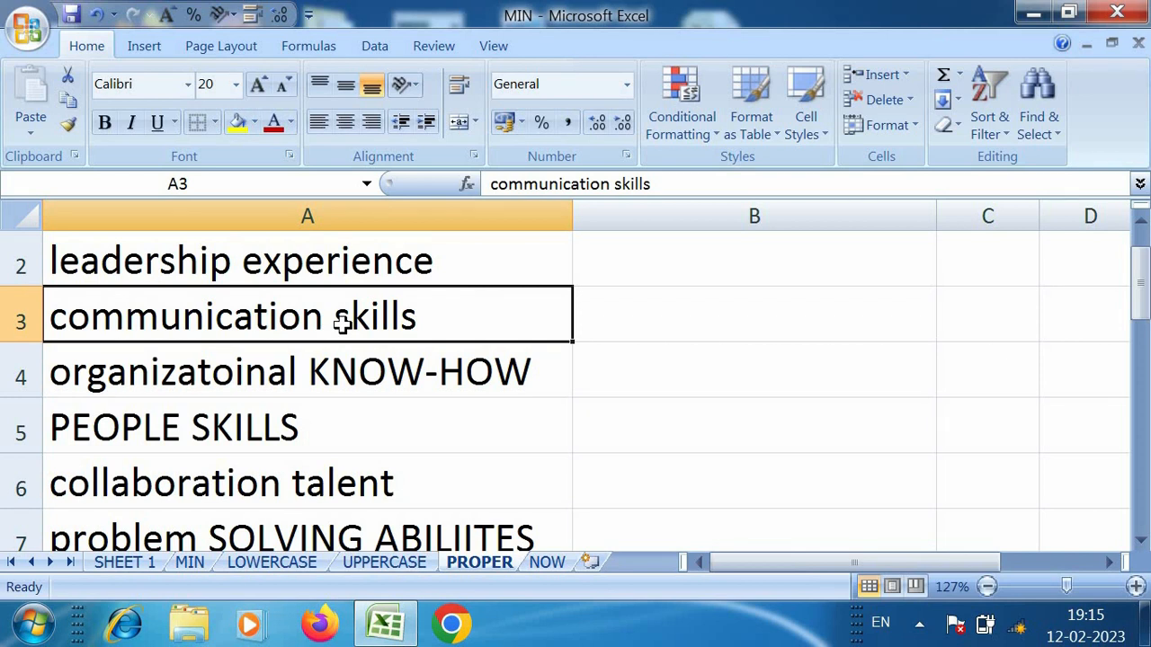
Enter the formula =PROPER(A2:A8) in cell B2 and check the converted phrase against column A.
click(640, 271)
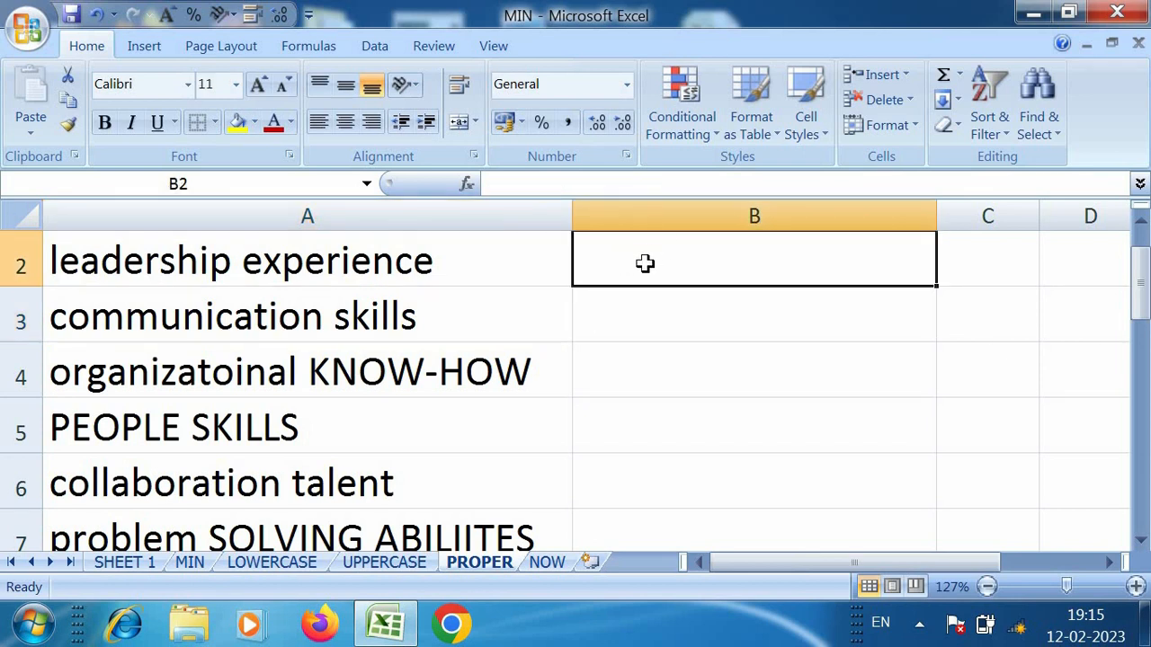
text(=)
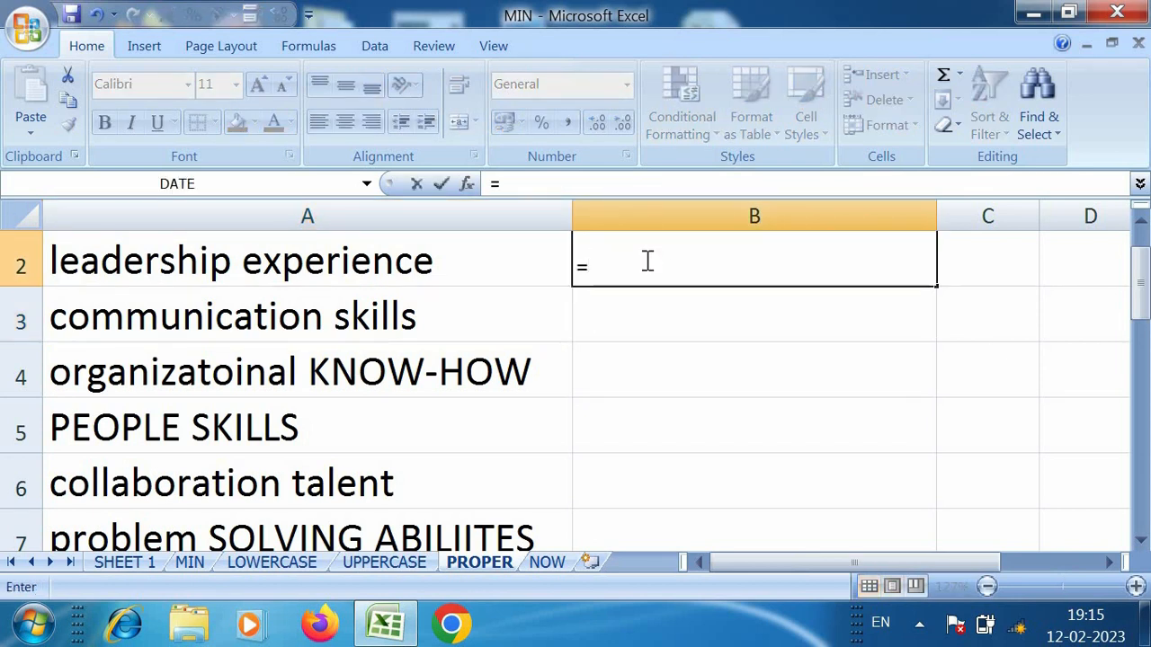
text(PROPER)
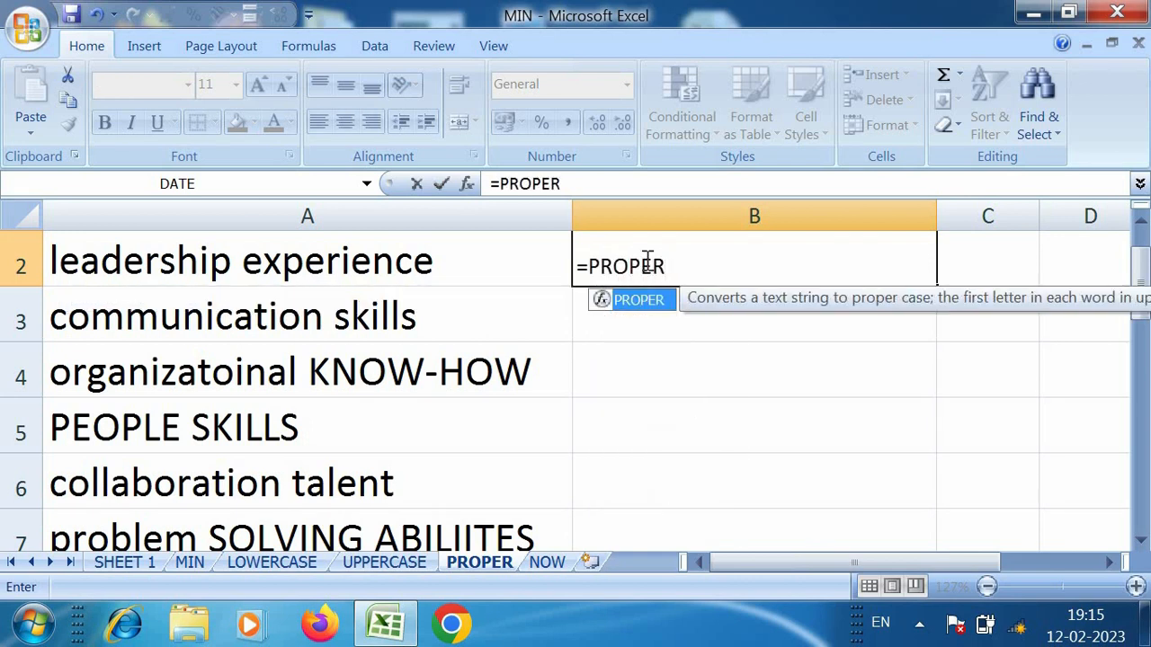
text(()
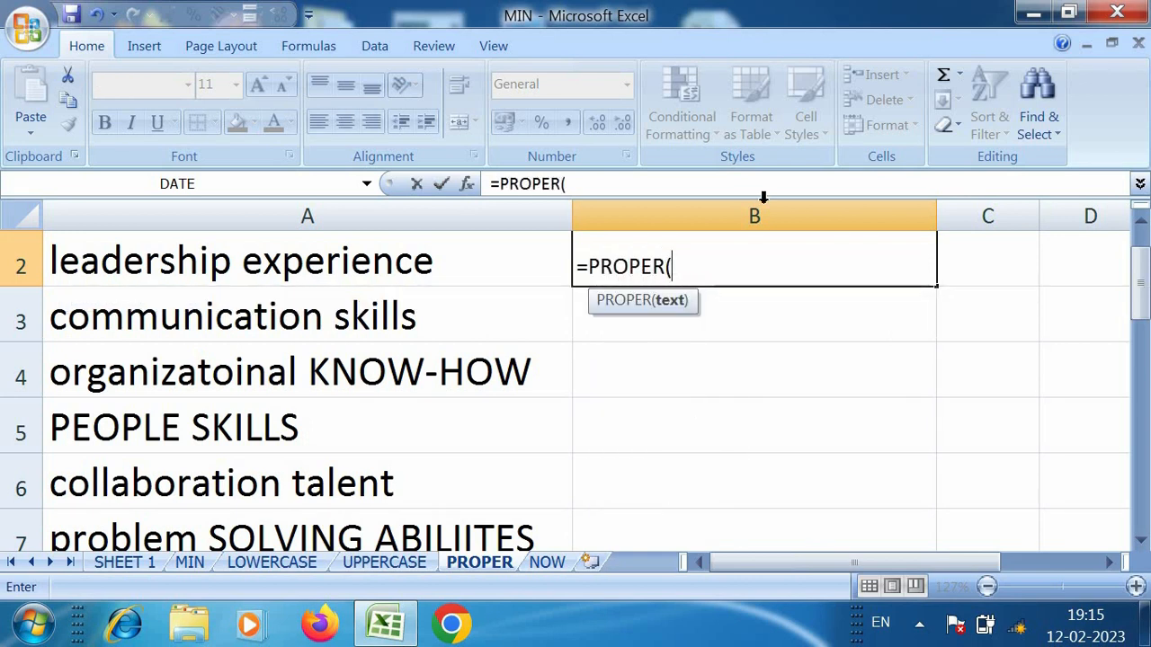
drag(159, 249, 180, 509)
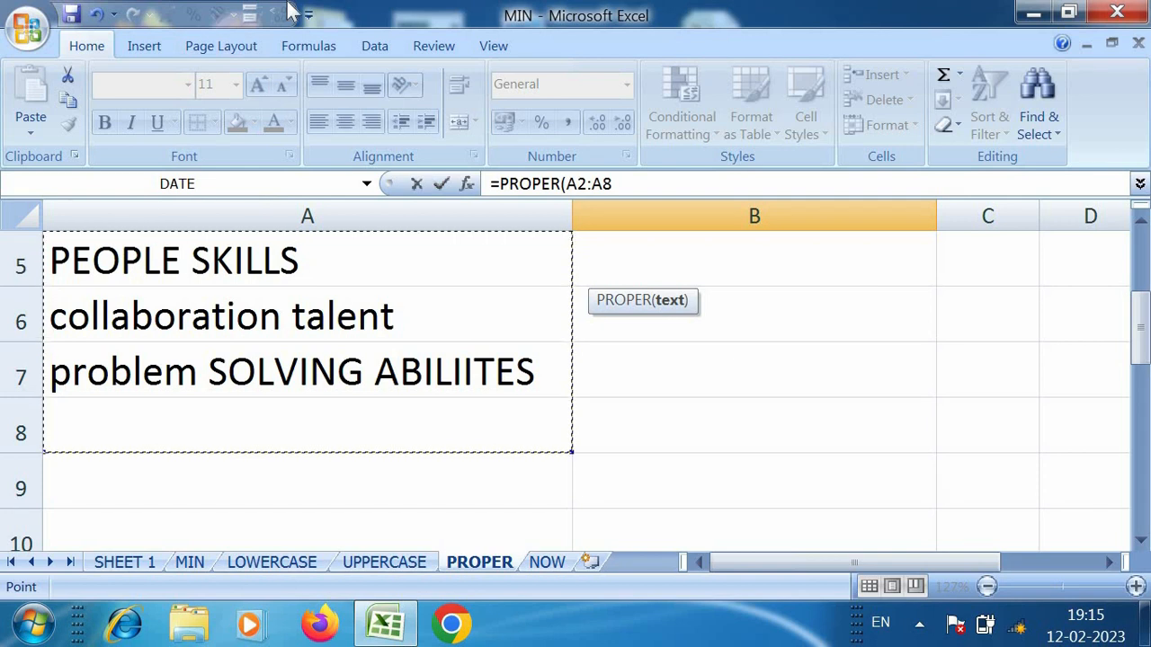
key(Return)
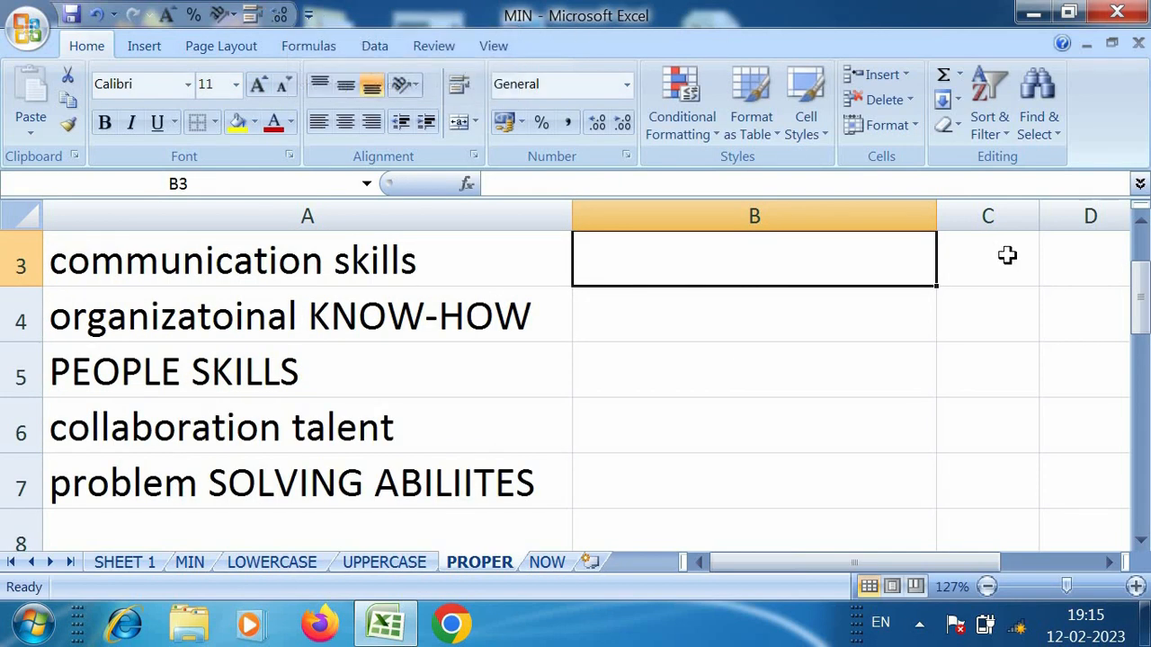
click(1140, 220)
click(1139, 220)
click(646, 316)
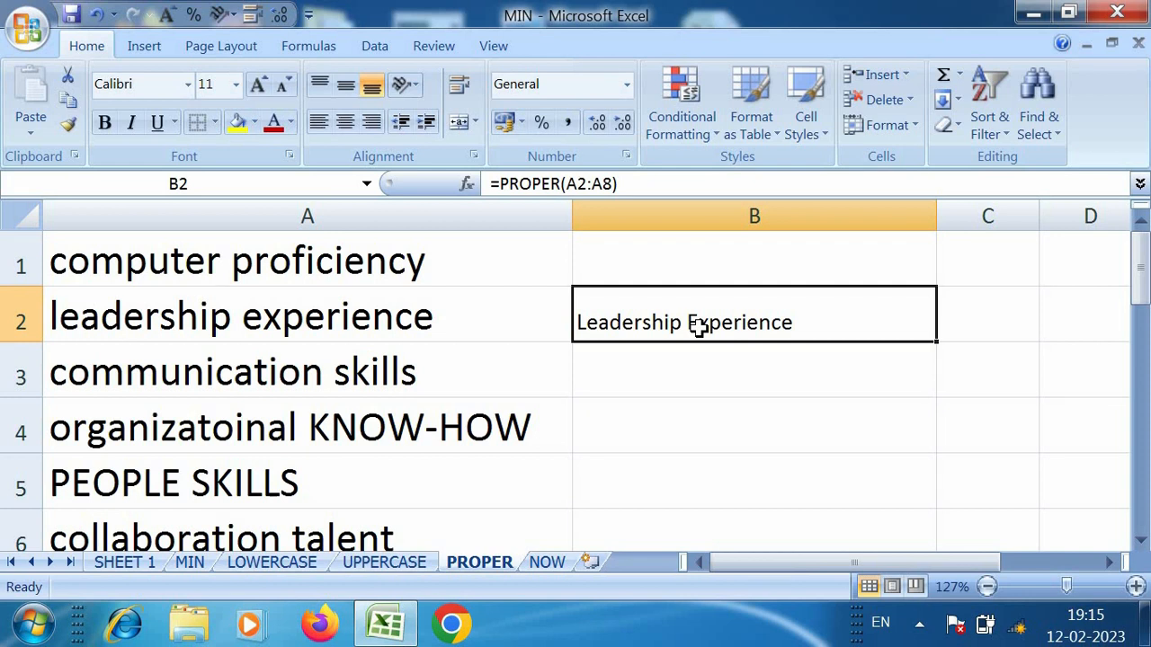
click(639, 268)
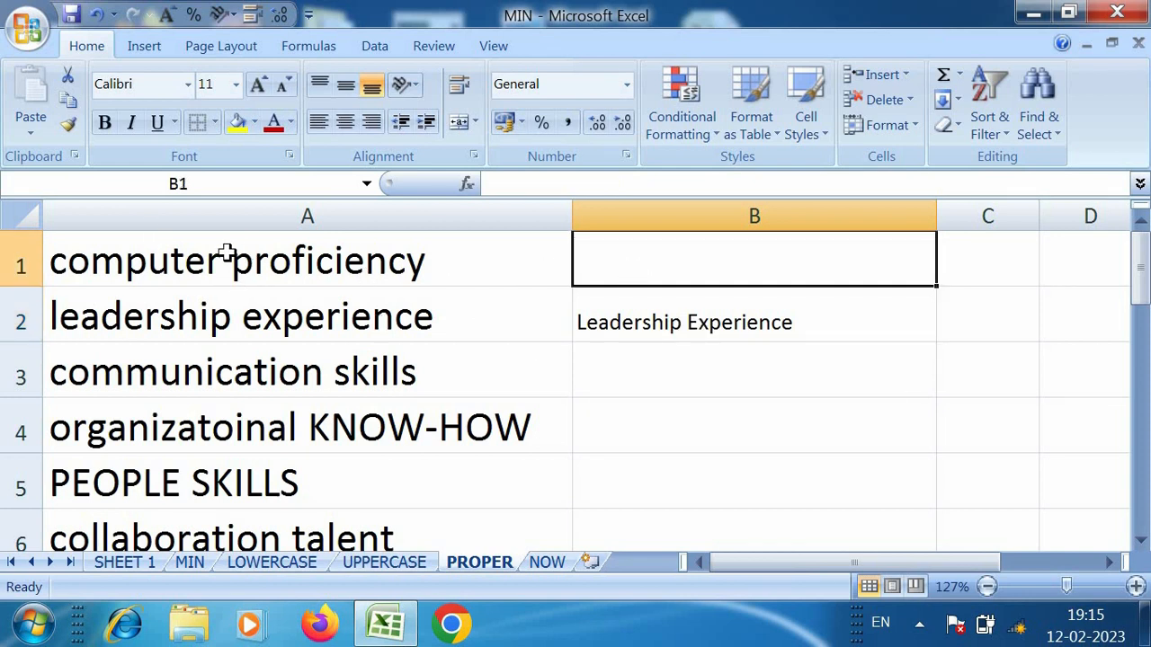
Format cell B2 with dark red text and font size 16.
click(758, 326)
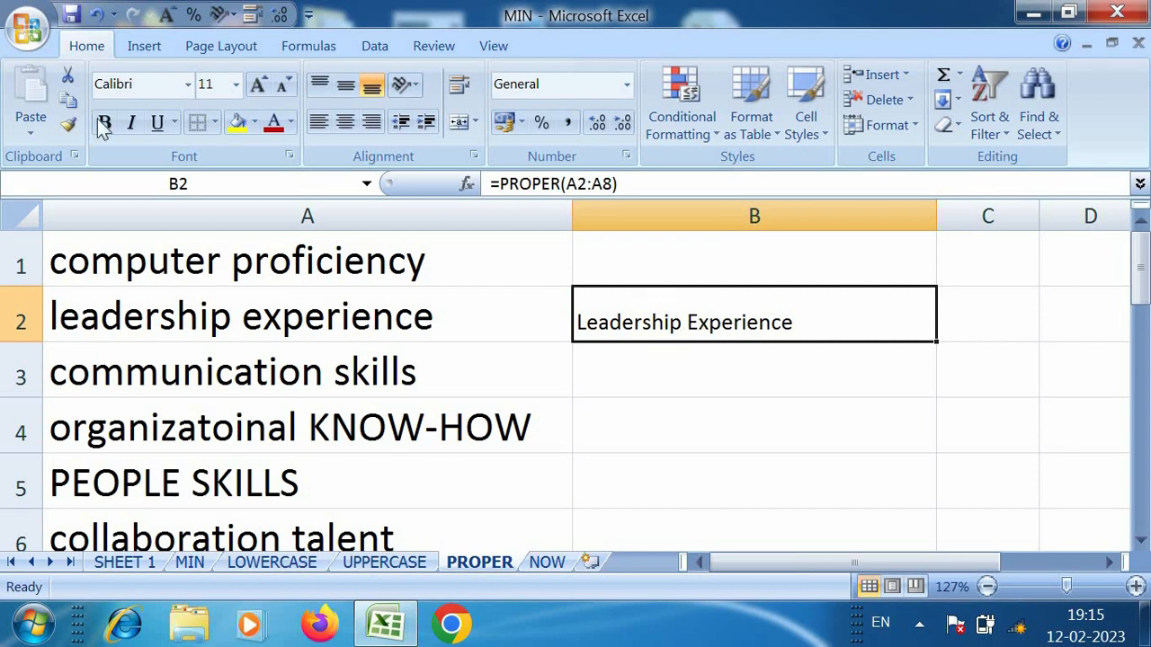
click(274, 121)
click(257, 85)
click(258, 85)
click(257, 85)
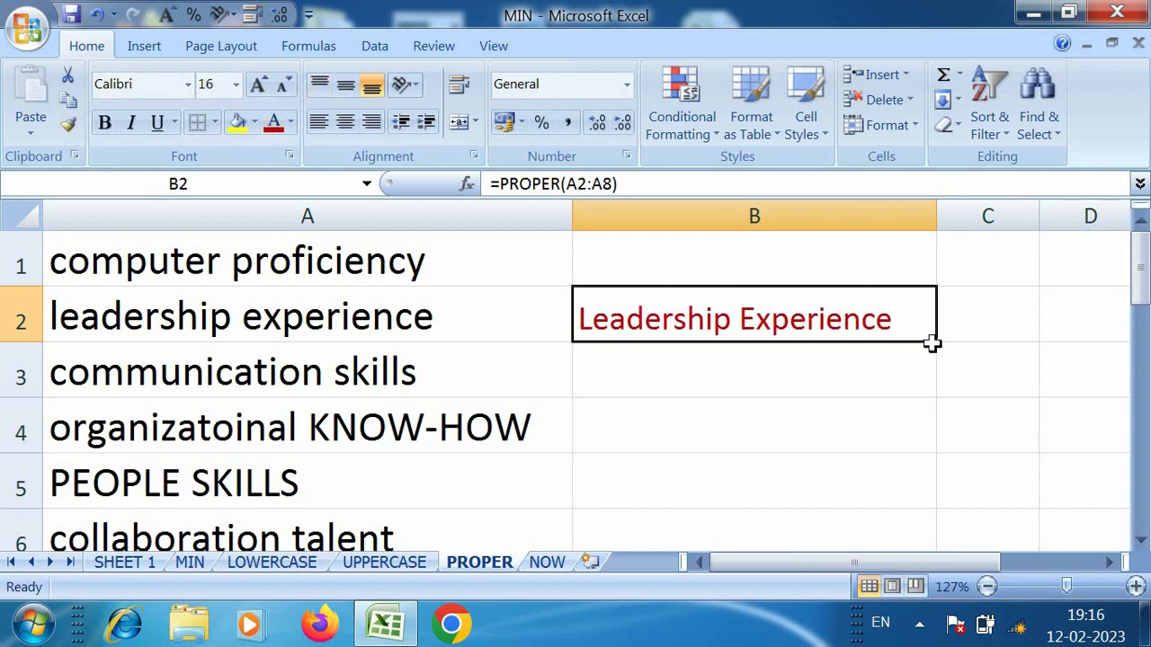
Copy the PROPER formula from cell B2 down through cell B7 and review the converted phrases.
drag(938, 348, 870, 432)
drag(1141, 329, 1144, 259)
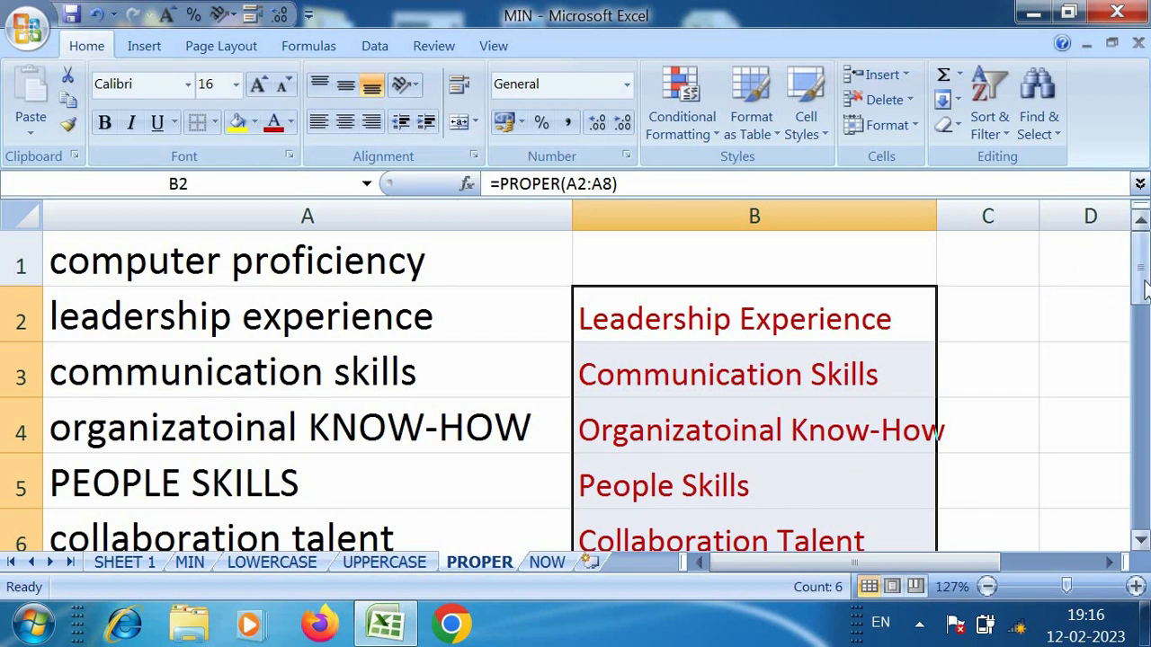
mouse_move(1141, 265)
mouse_down()
mouse_move(1105, 375)
mouse_move(1144, 254)
mouse_up()
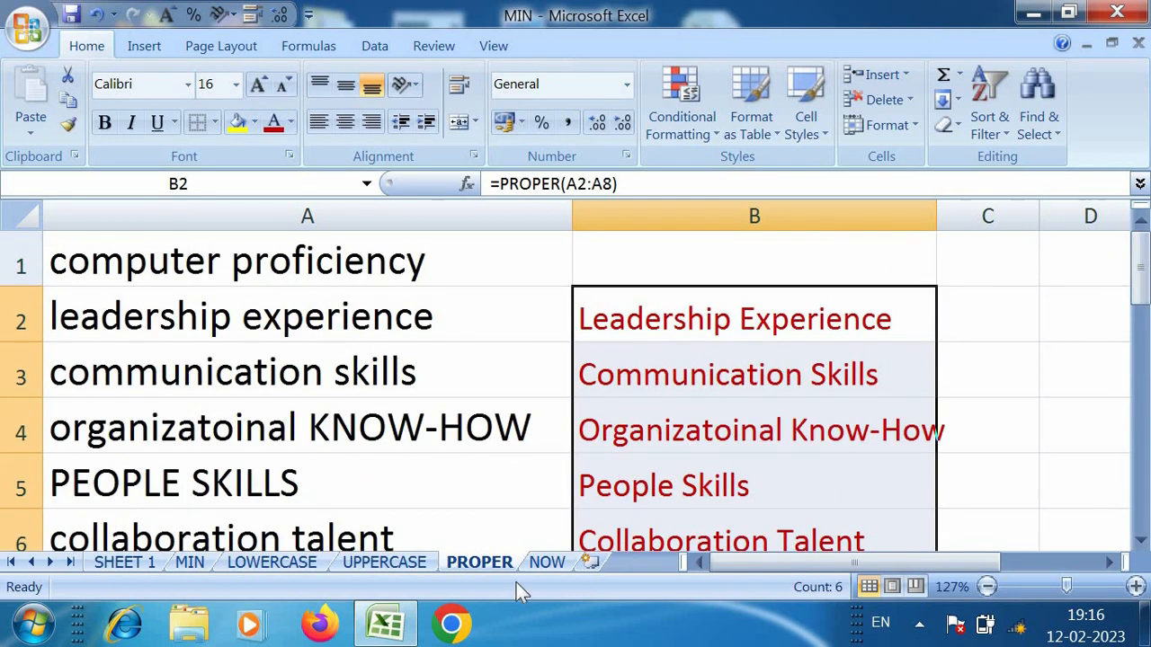
Enter the formula =NOW() in cell D4 of the NOW sheet, next to the CURRENT DATE label.
click(545, 562)
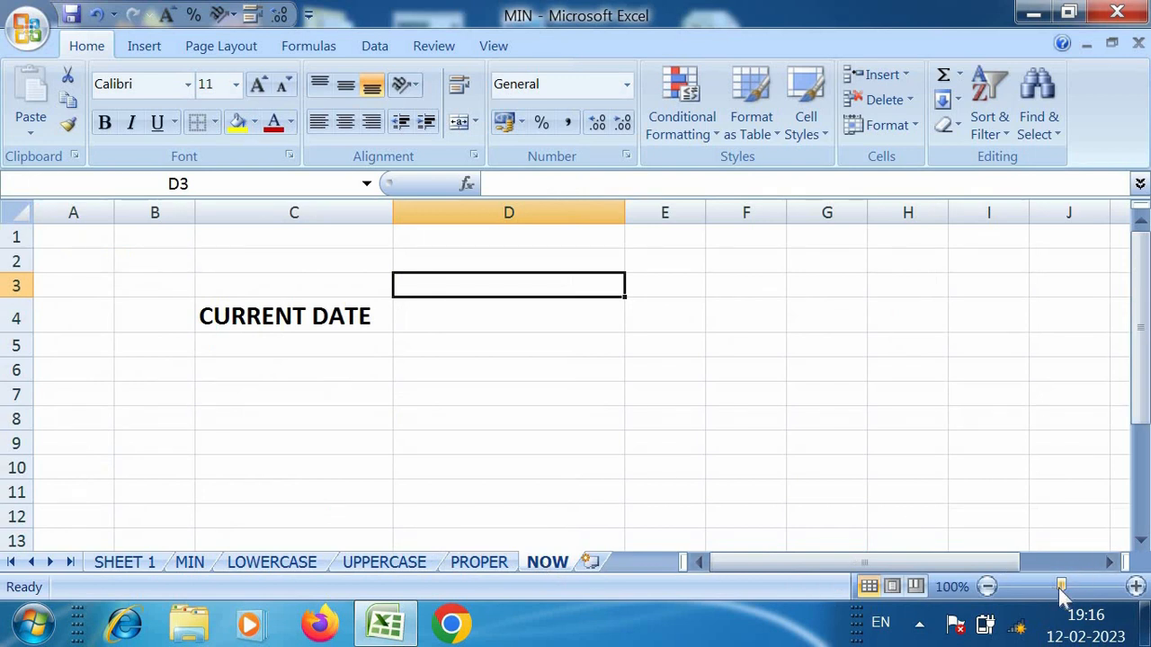
drag(1061, 587, 1074, 587)
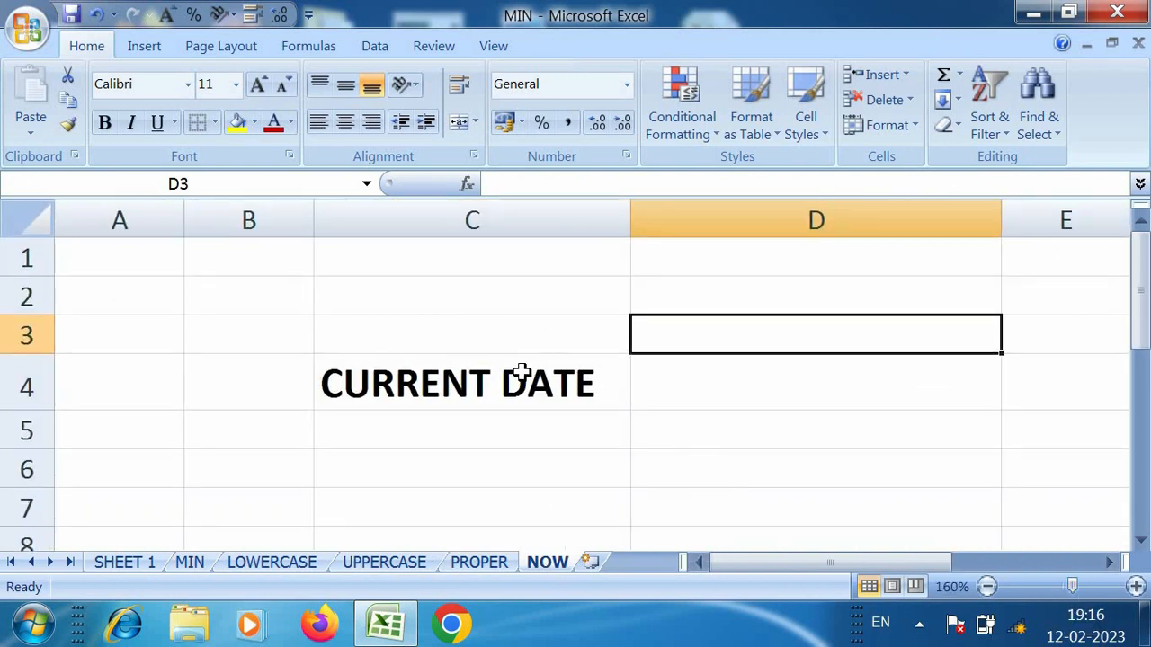
click(694, 415)
click(687, 377)
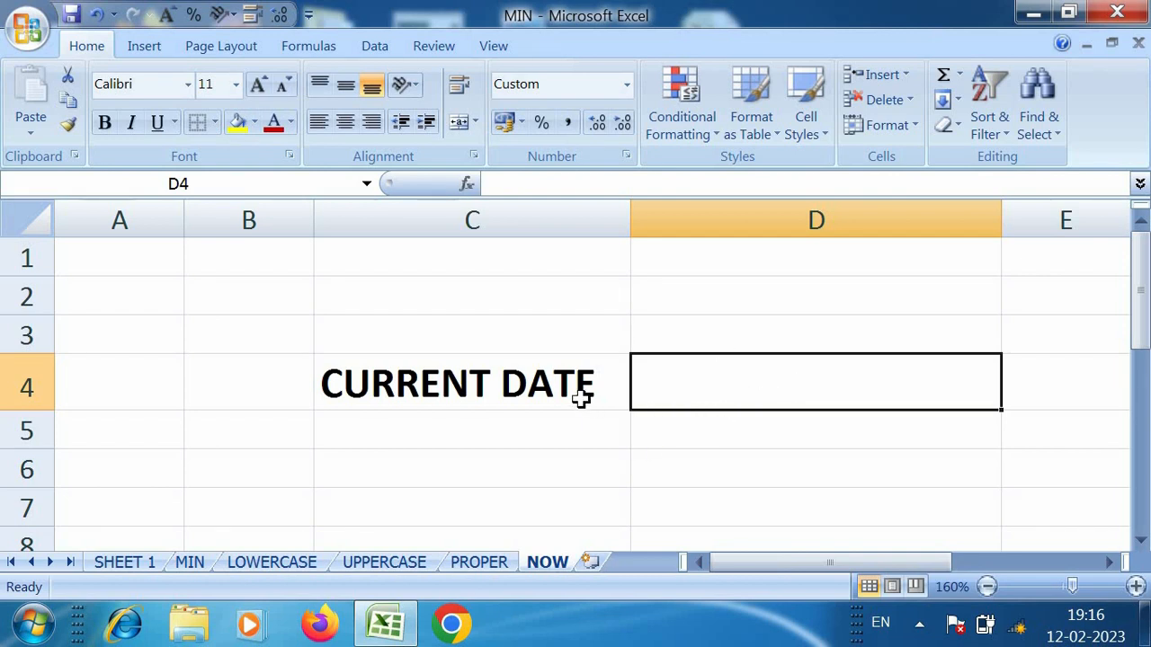
text(=)
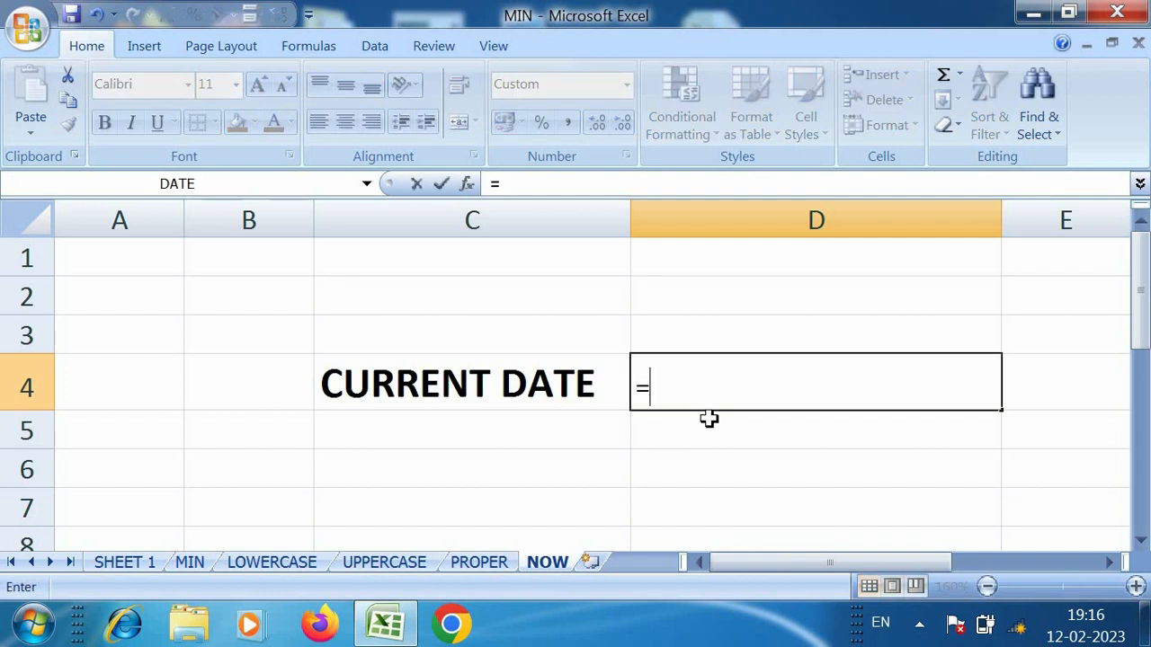
text(NOW)
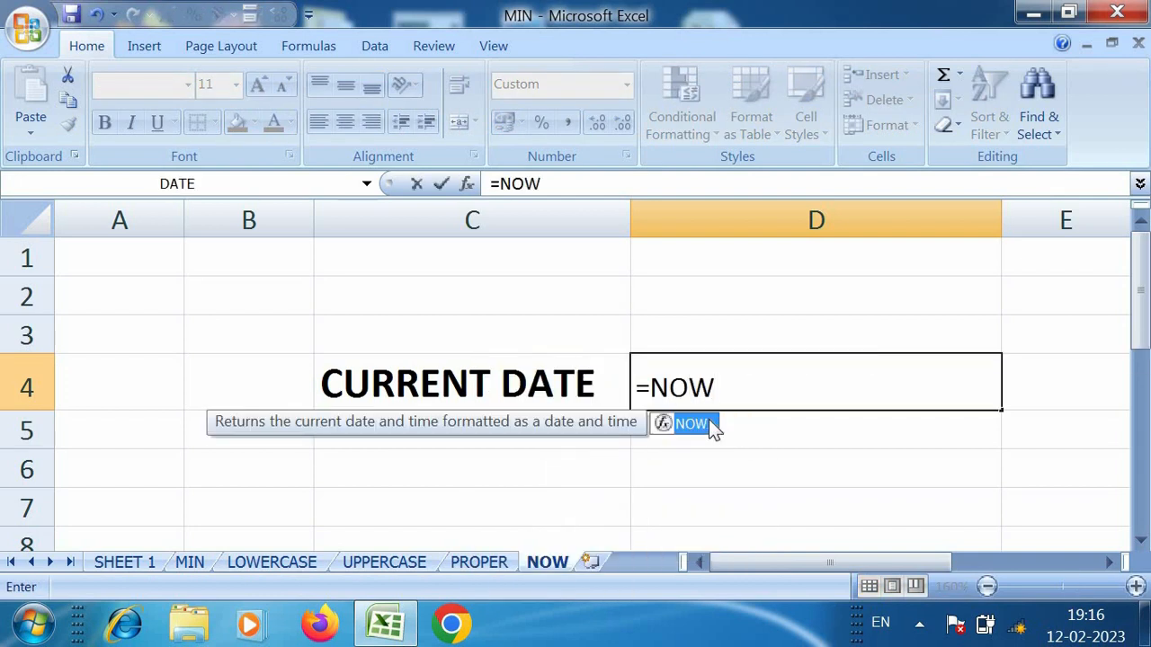
text(())
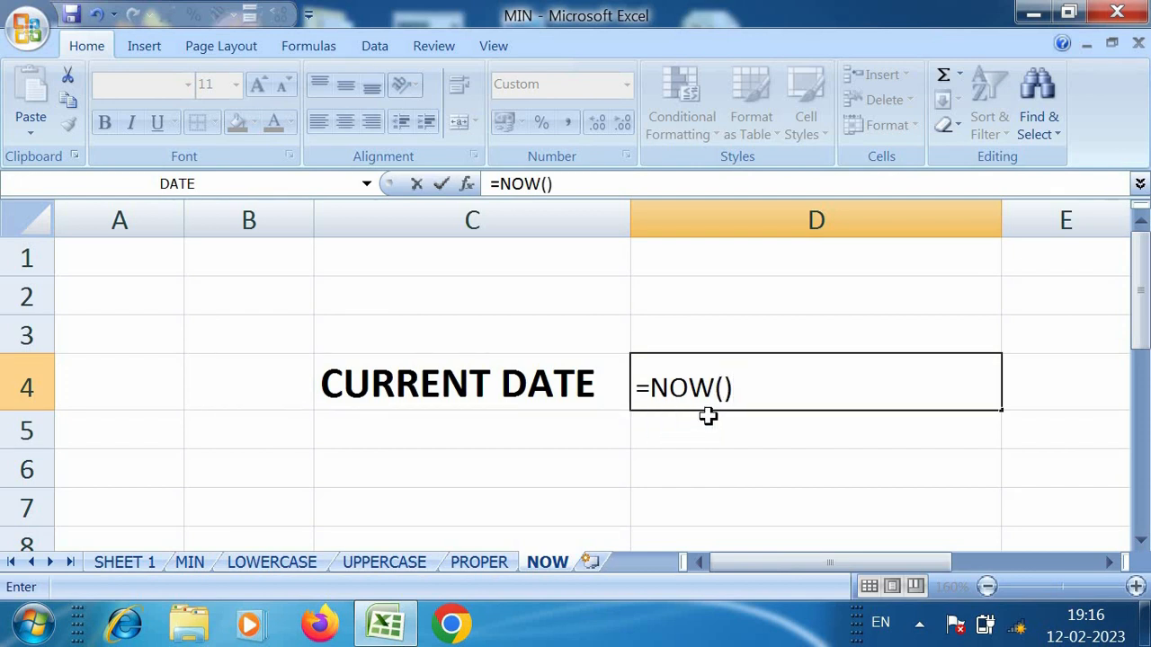
key(Return)
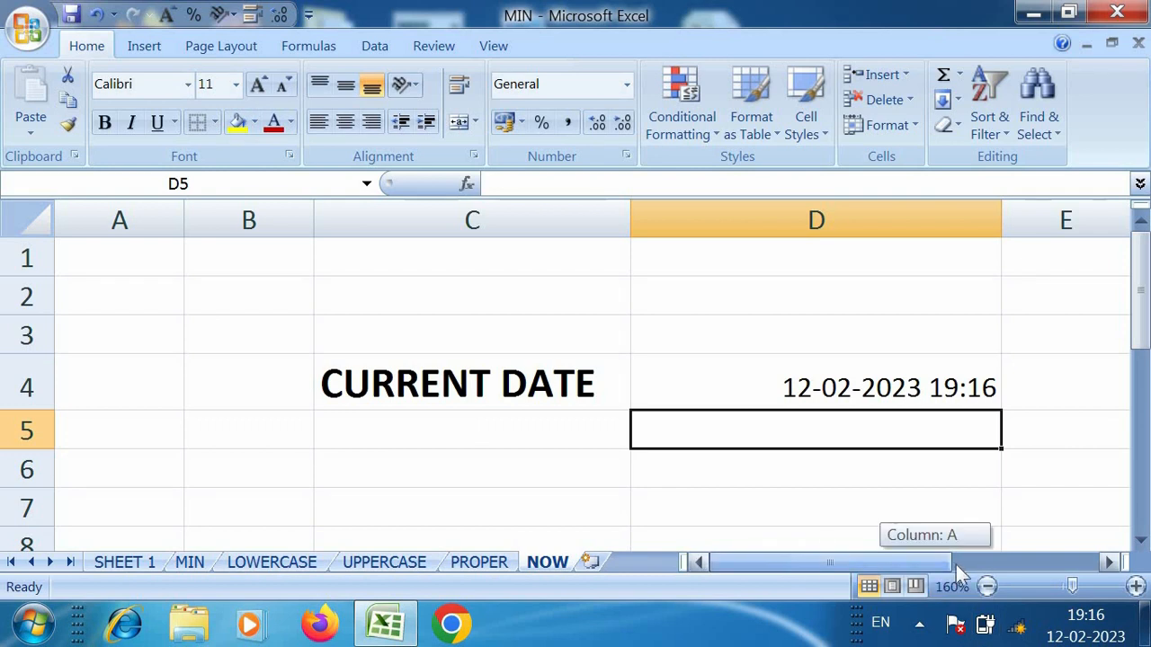
Format the date and time in cell D4 with dark red text and font size 16.
drag(956, 565, 967, 567)
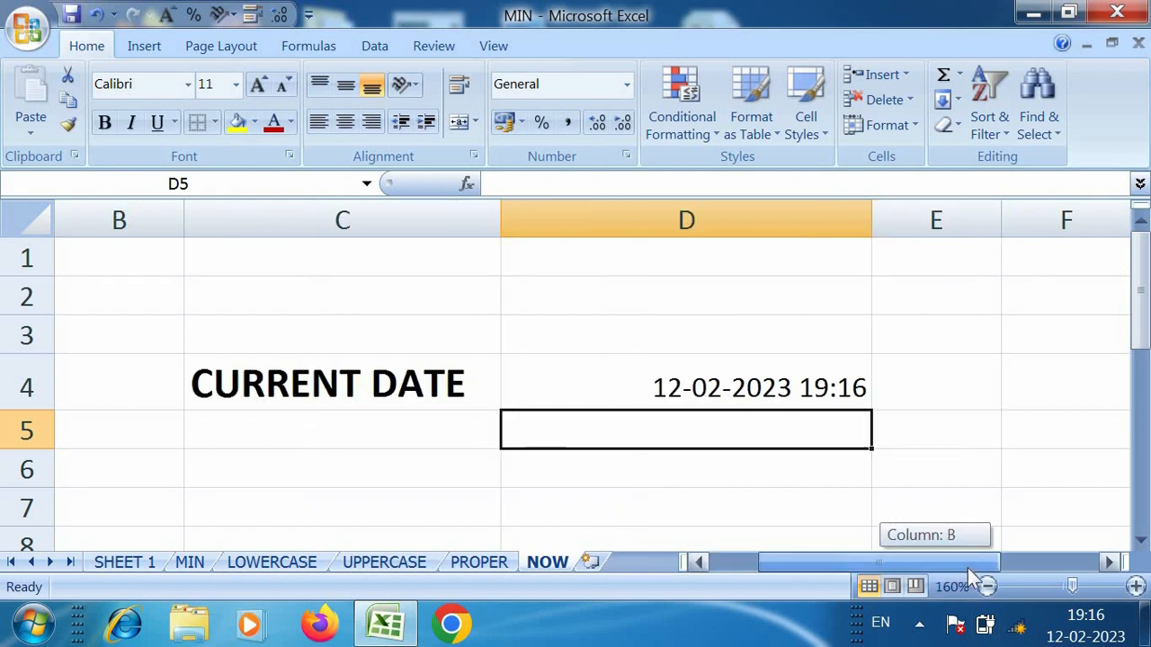
click(733, 387)
click(275, 122)
click(260, 87)
click(260, 86)
click(260, 86)
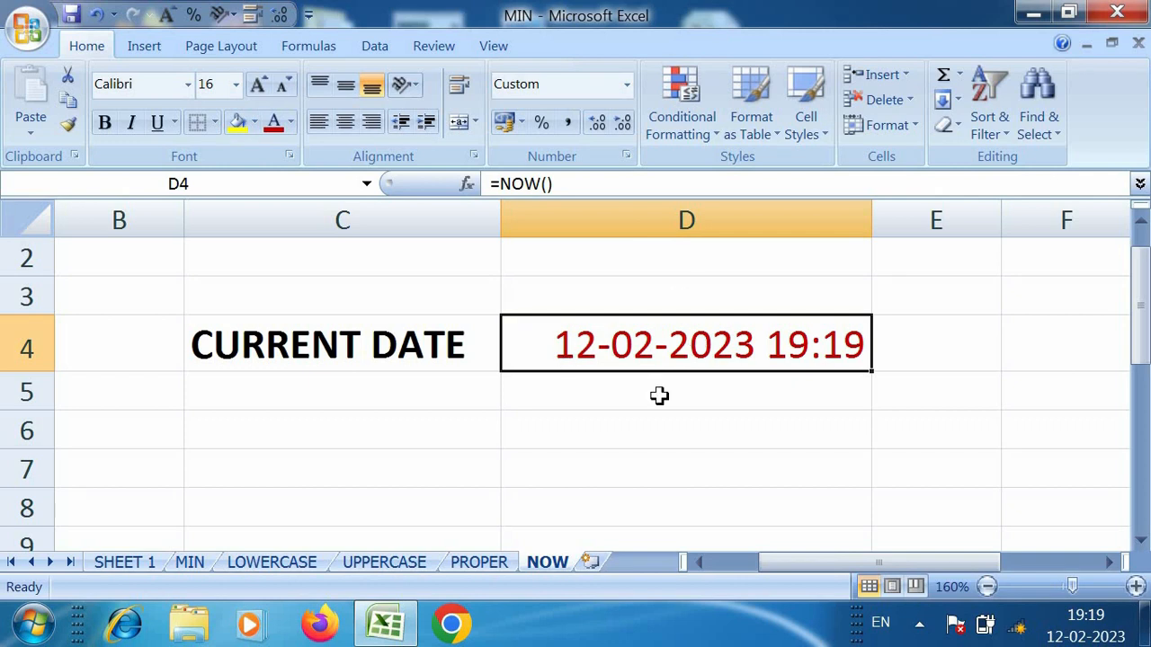
click(564, 442)
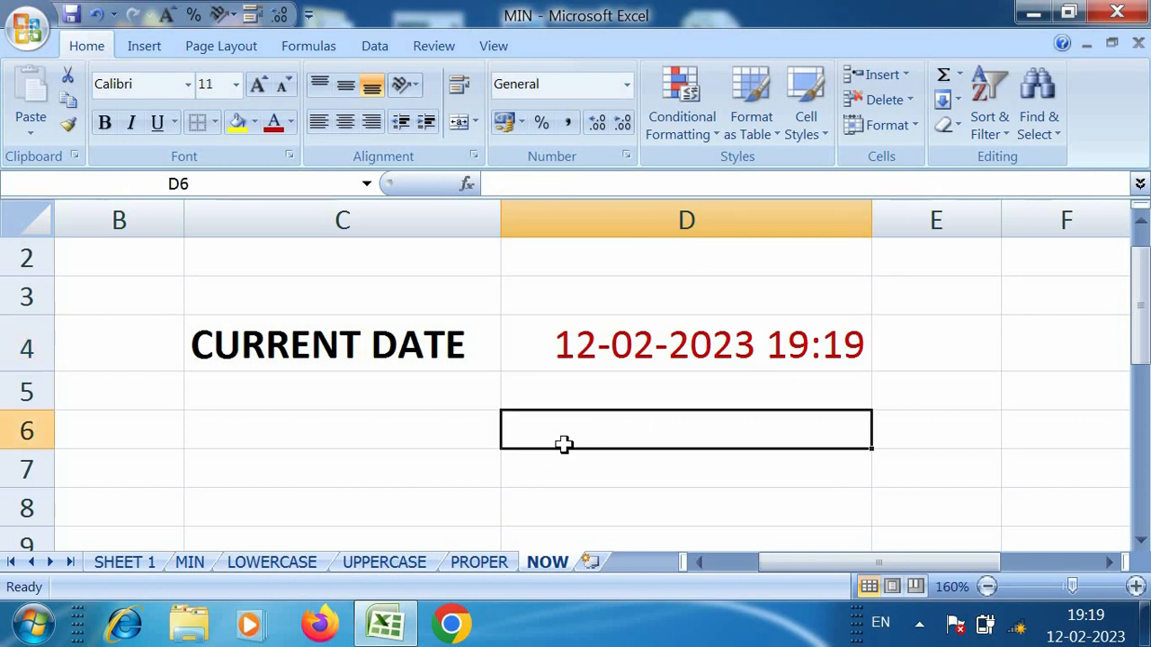
click(364, 353)
click(353, 478)
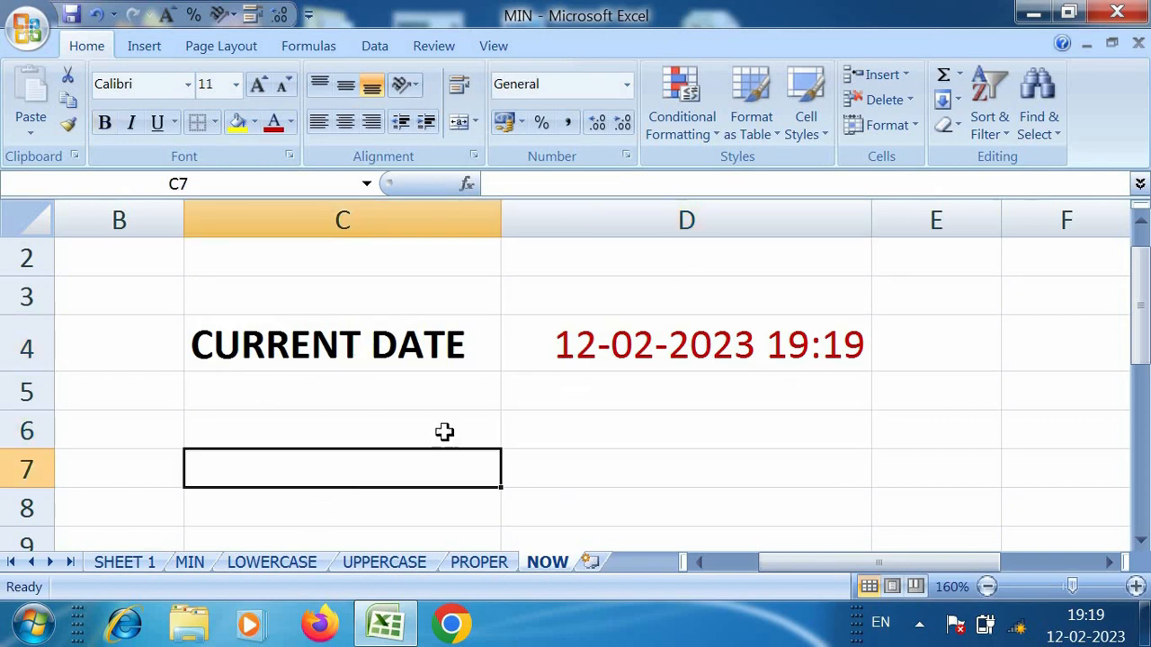